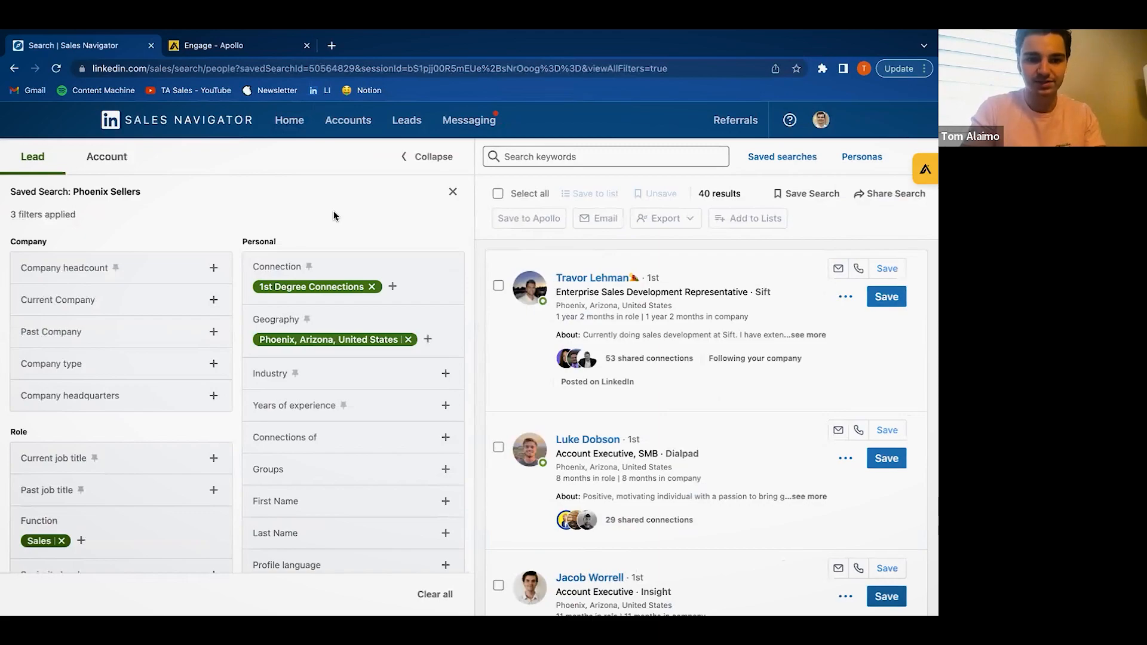
mouse_move(321, 341)
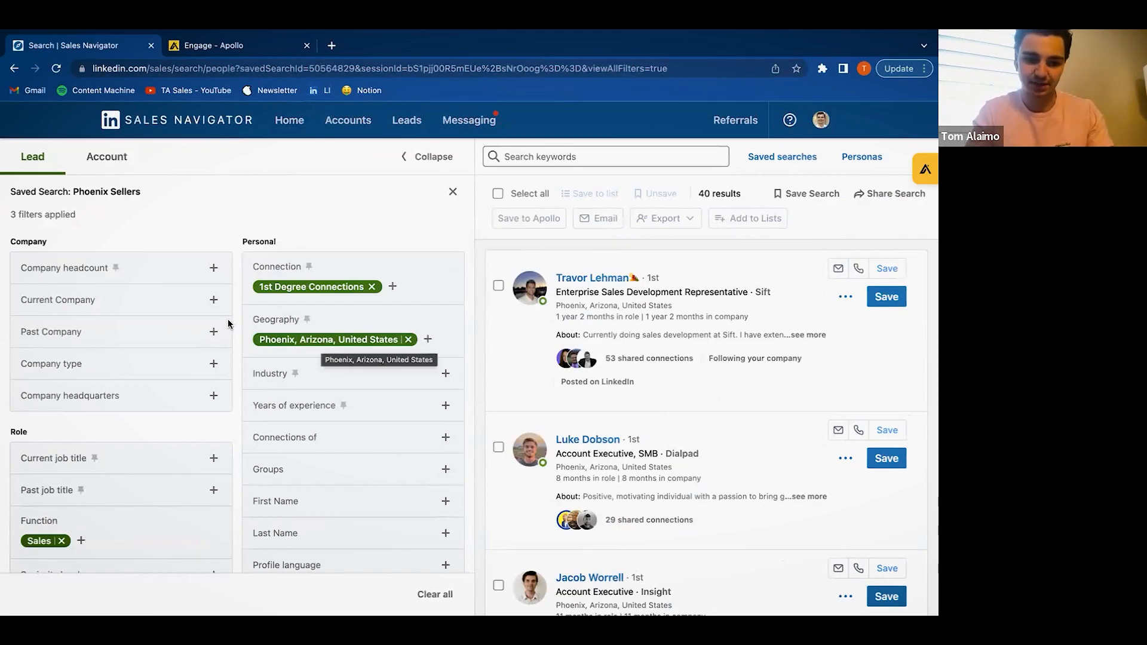
scroll(132, 481, "down", 1)
mouse_move(52, 508)
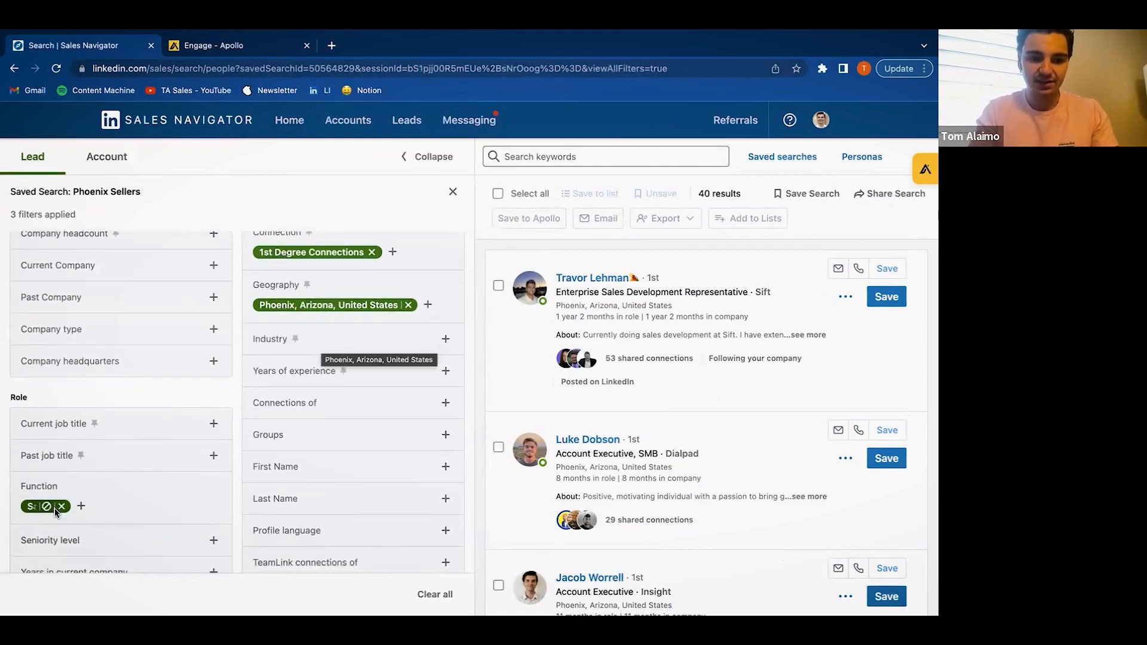
scroll(56, 512, "down", 1)
left_click(81, 490)
type("founder")
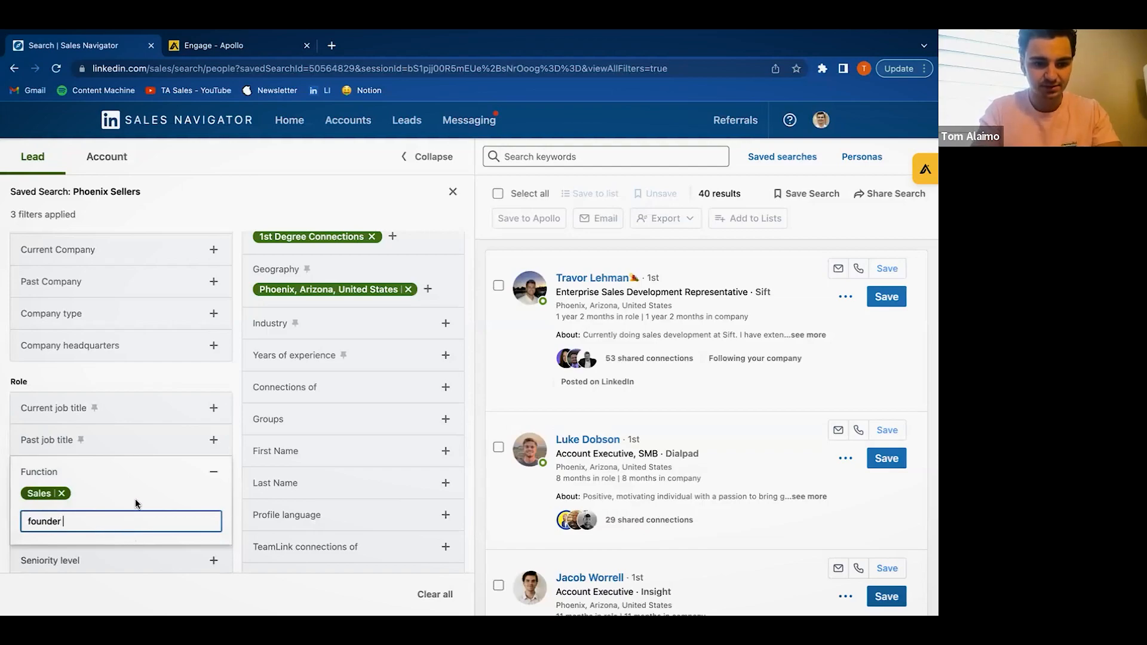
scroll(136, 503, "down", 1)
key("ctrl+a")
key("BackSpace")
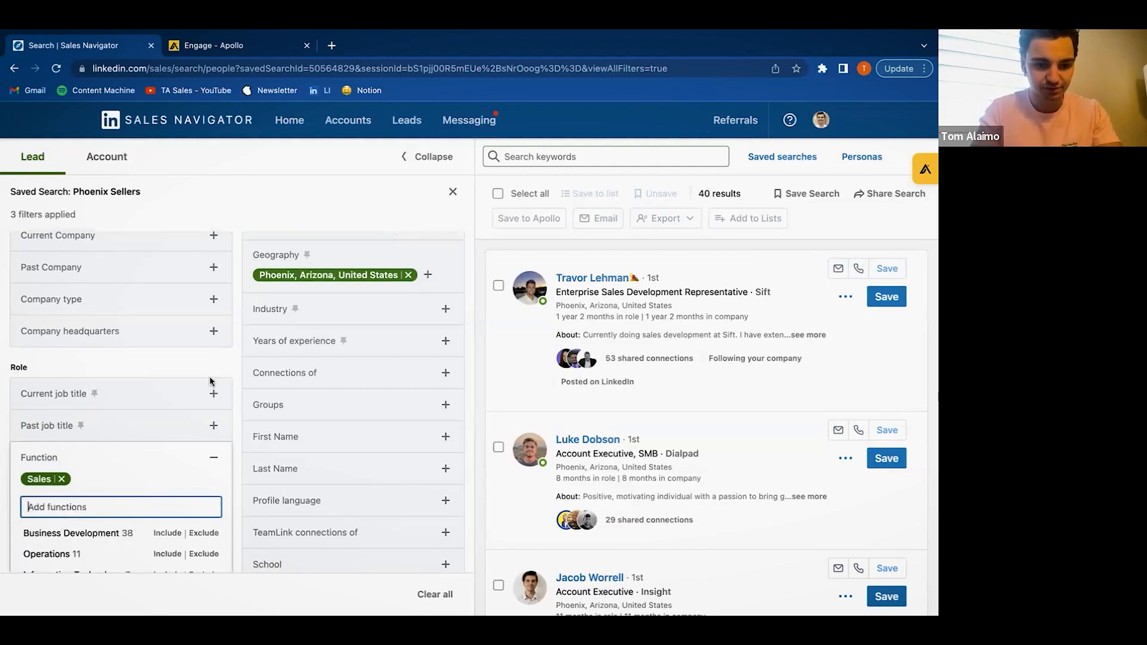
- Add Founder as a current job title filter and remove the Sales function filter
left_click(213, 394)
type("found")
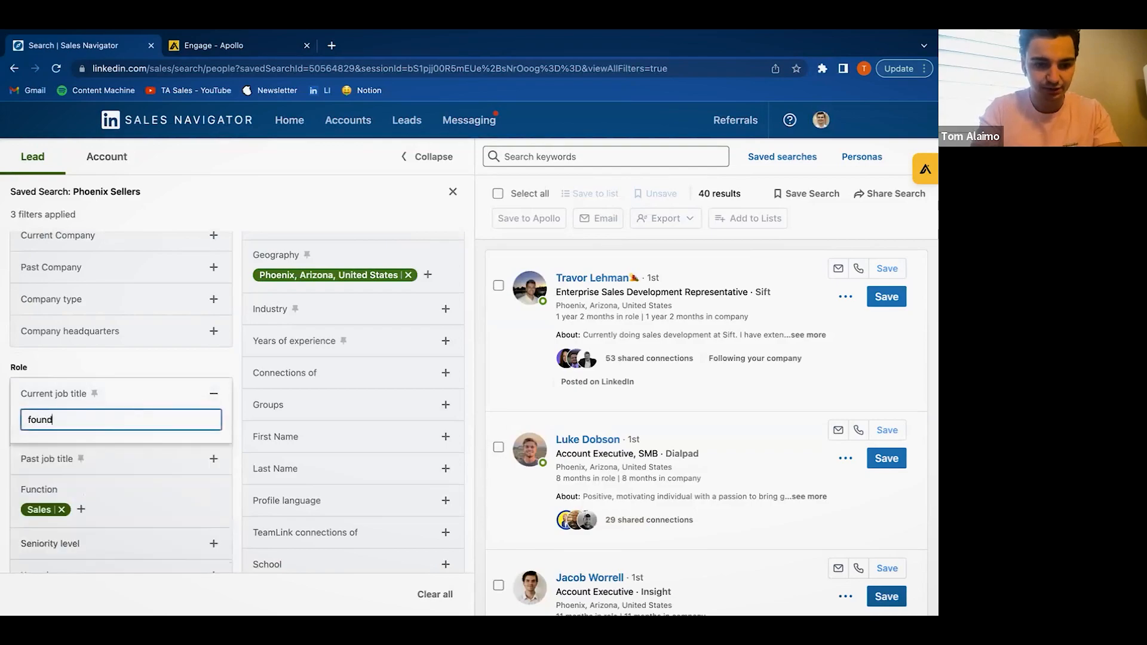
type("er")
left_click(162, 447)
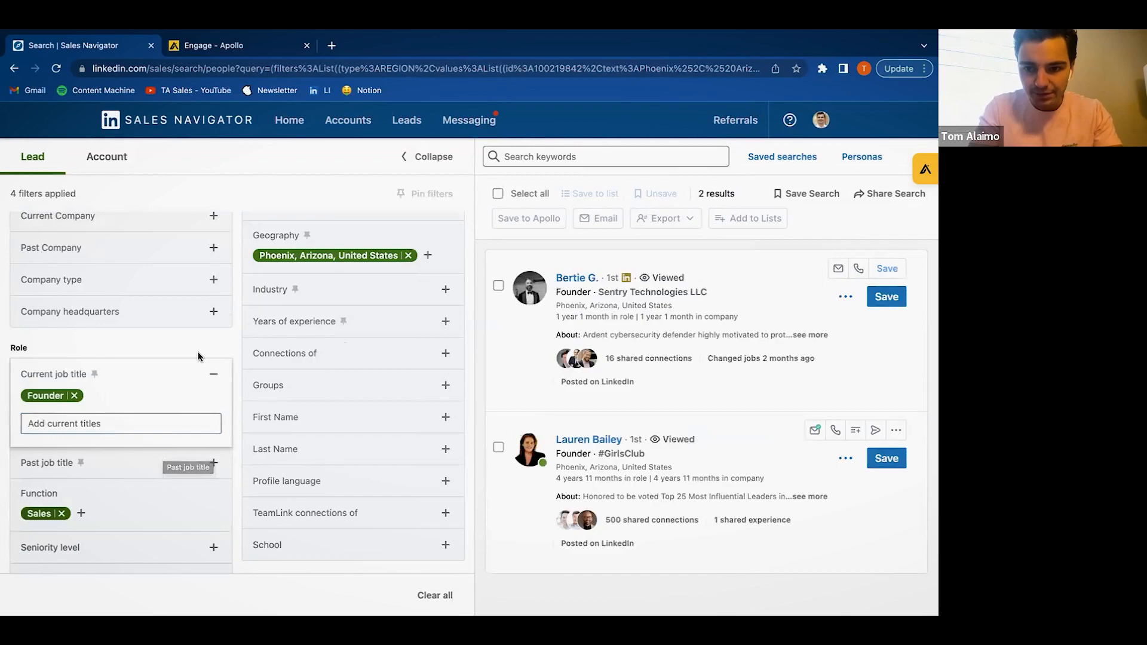
left_click(61, 514)
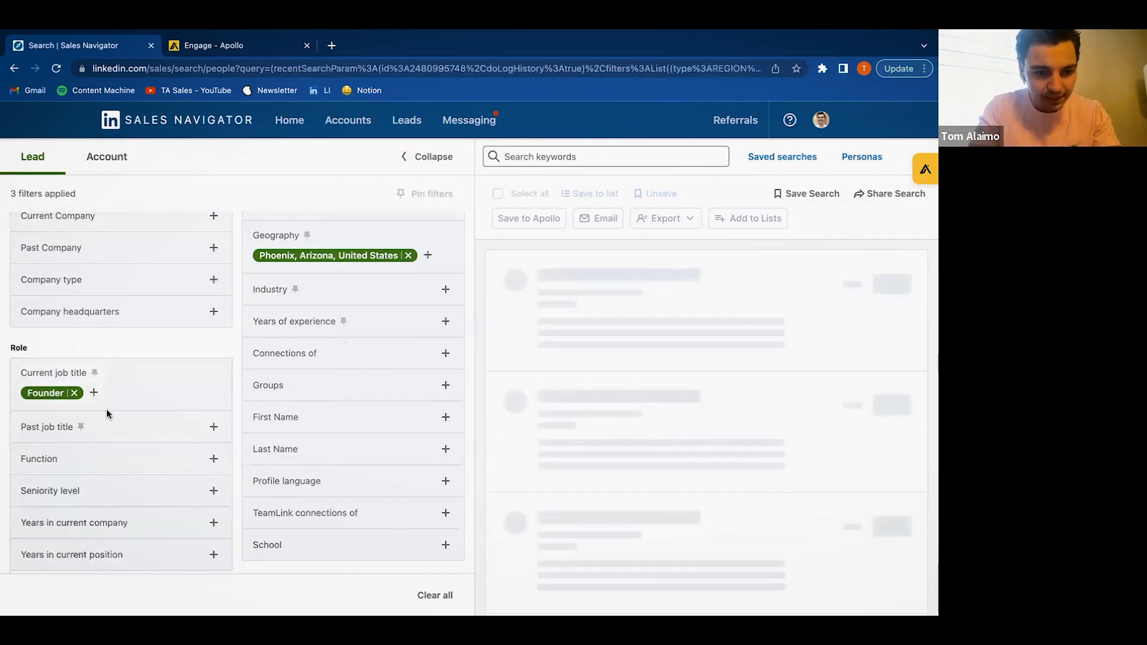
- Include Vice President of Sales and Account Executive in the current job title filter
left_click(94, 393)
type("vp sales")
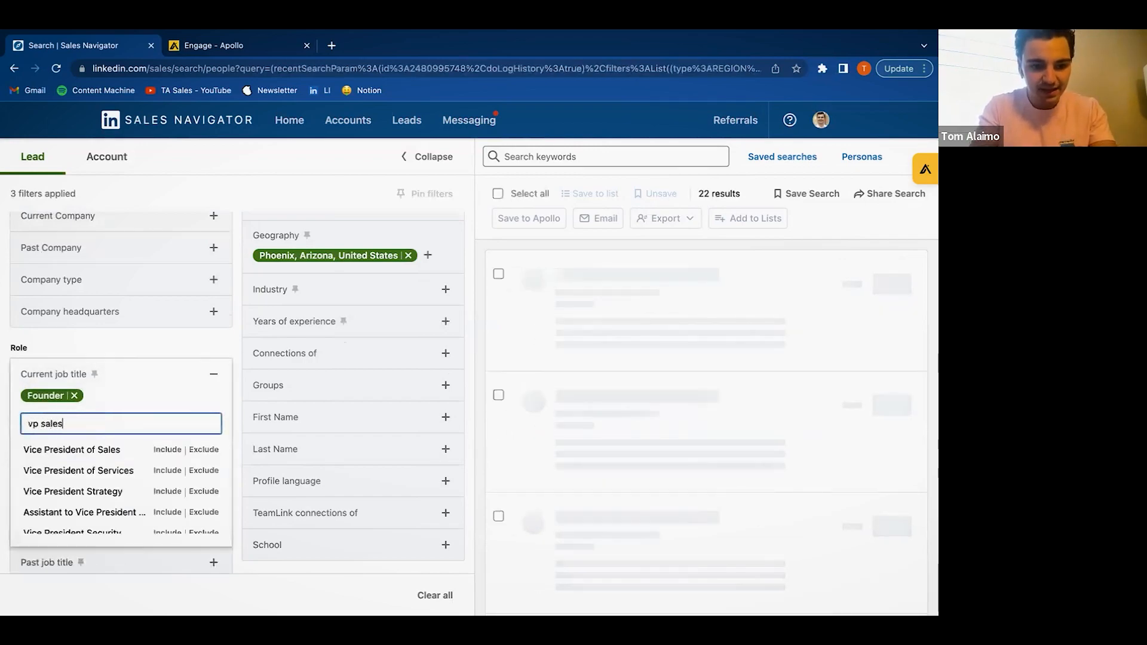
left_click(168, 449)
type("account executive")
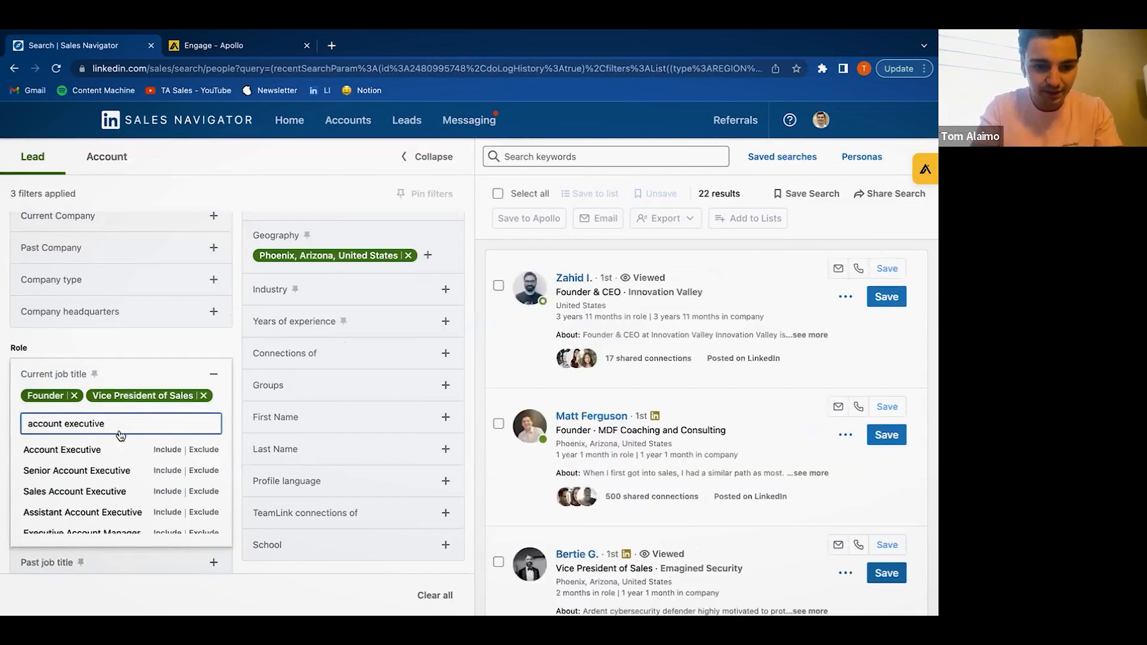
left_click(168, 450)
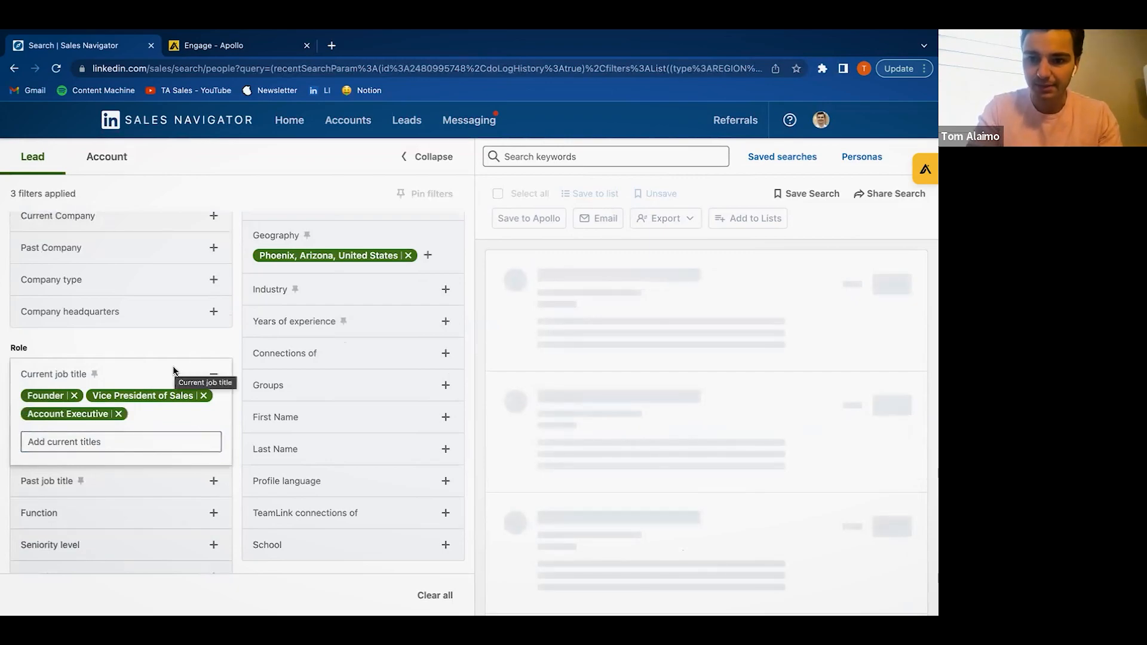
left_click(129, 441)
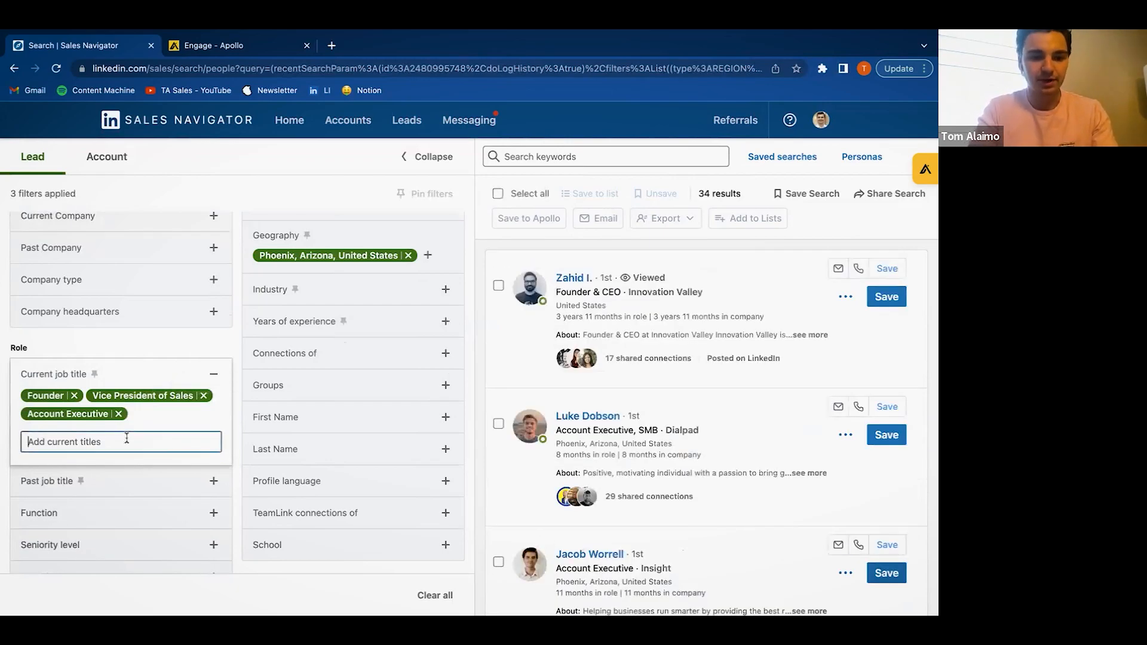
left_click(169, 348)
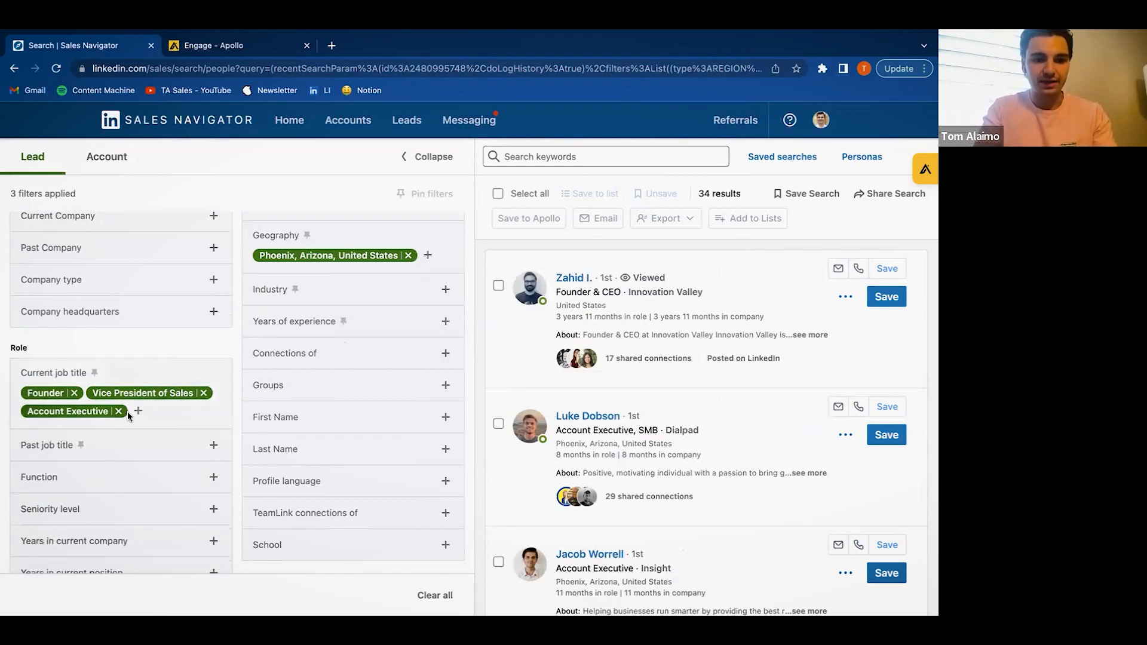
- Try including 2nd Degree Connections in the connection filter, and remove that value again
scroll(382, 275, "up", 2)
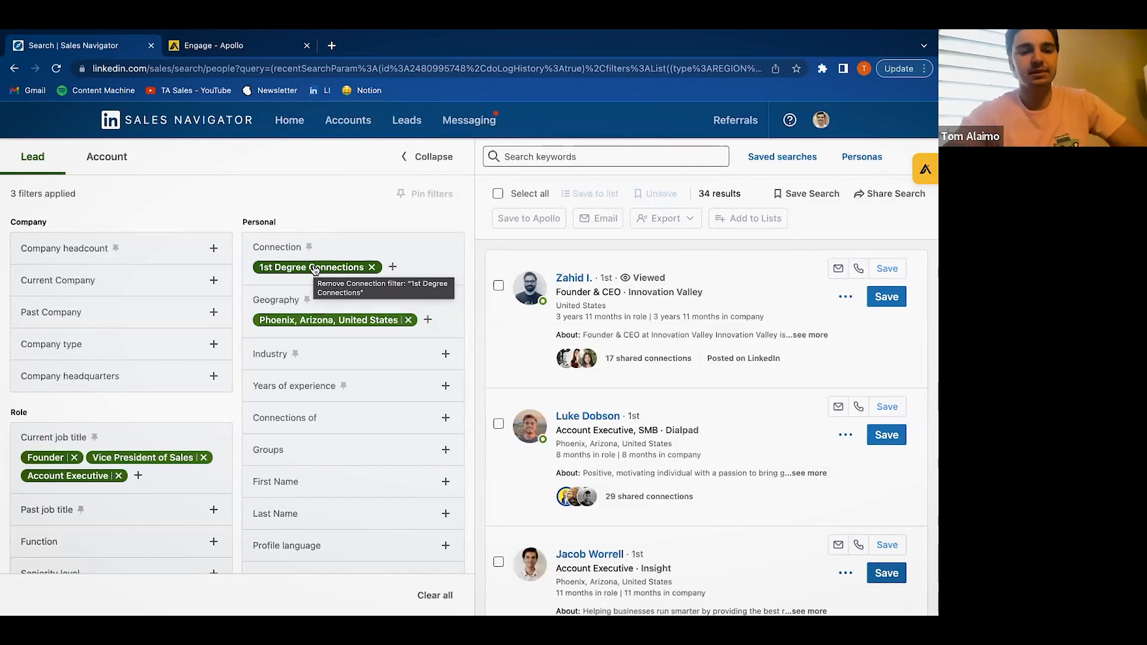
left_click(396, 268)
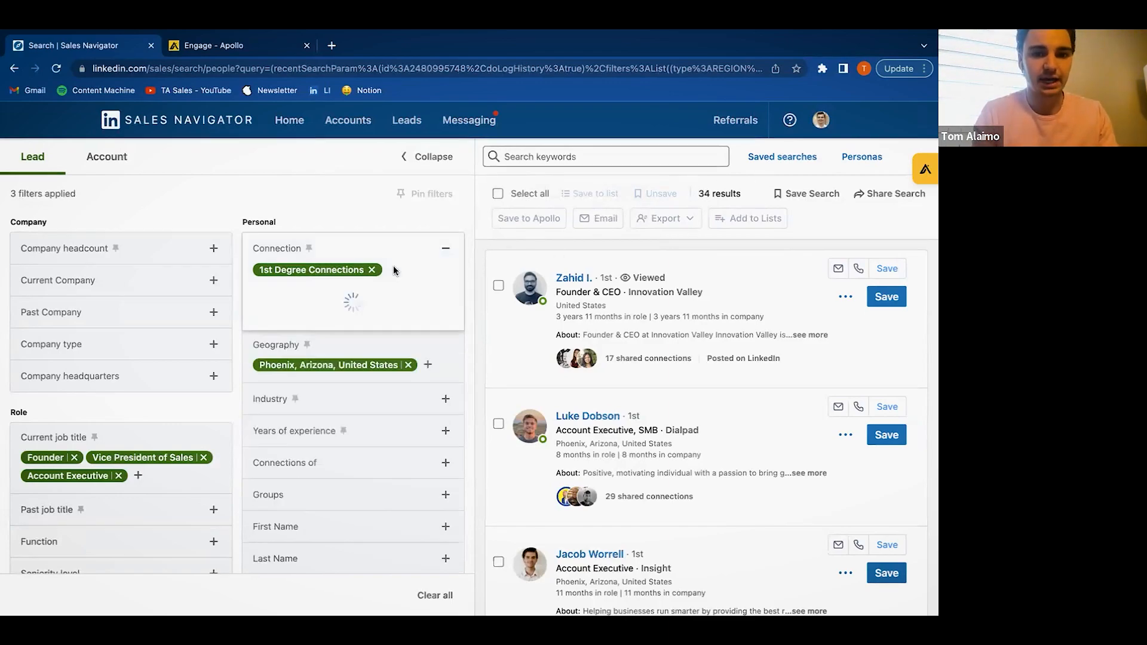
left_click(328, 301)
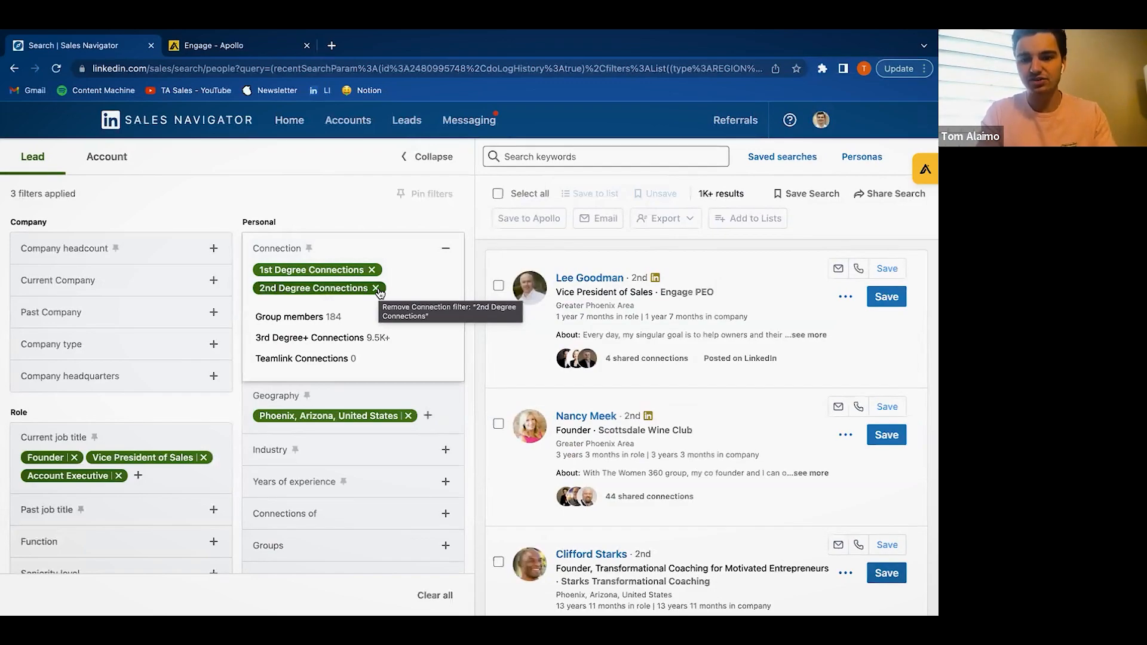
left_click_drag(377, 289, 370, 215)
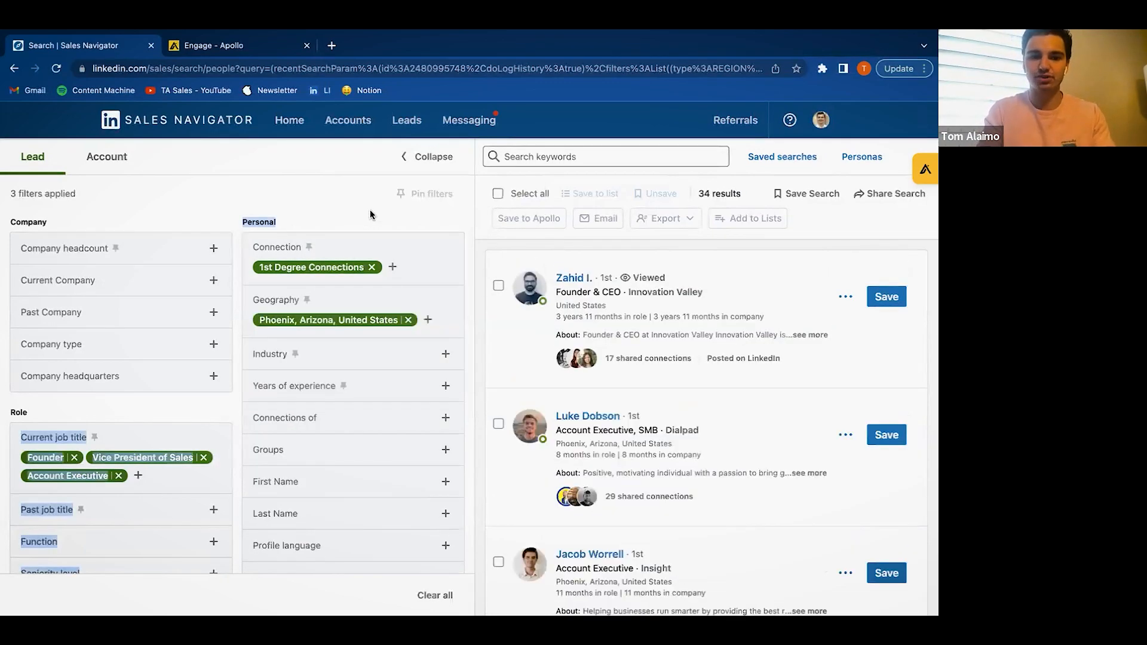
left_click(371, 215)
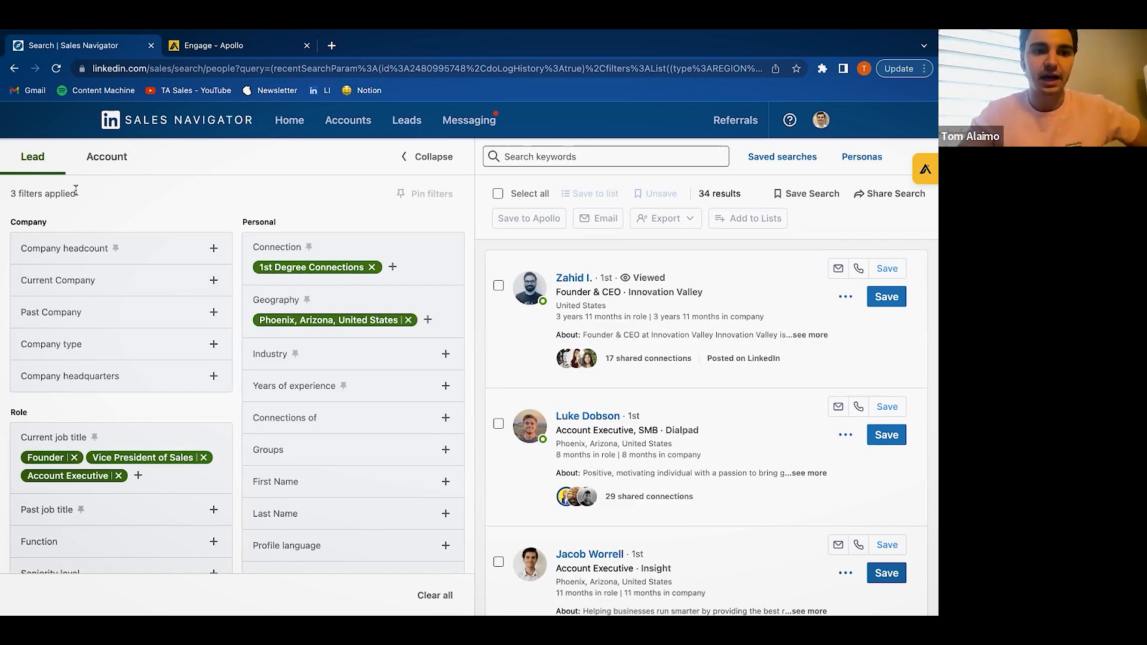
- Review the applied lead filters, the remaining filter categories and the number of search results
left_click_drag(12, 194, 84, 195)
left_click(55, 191)
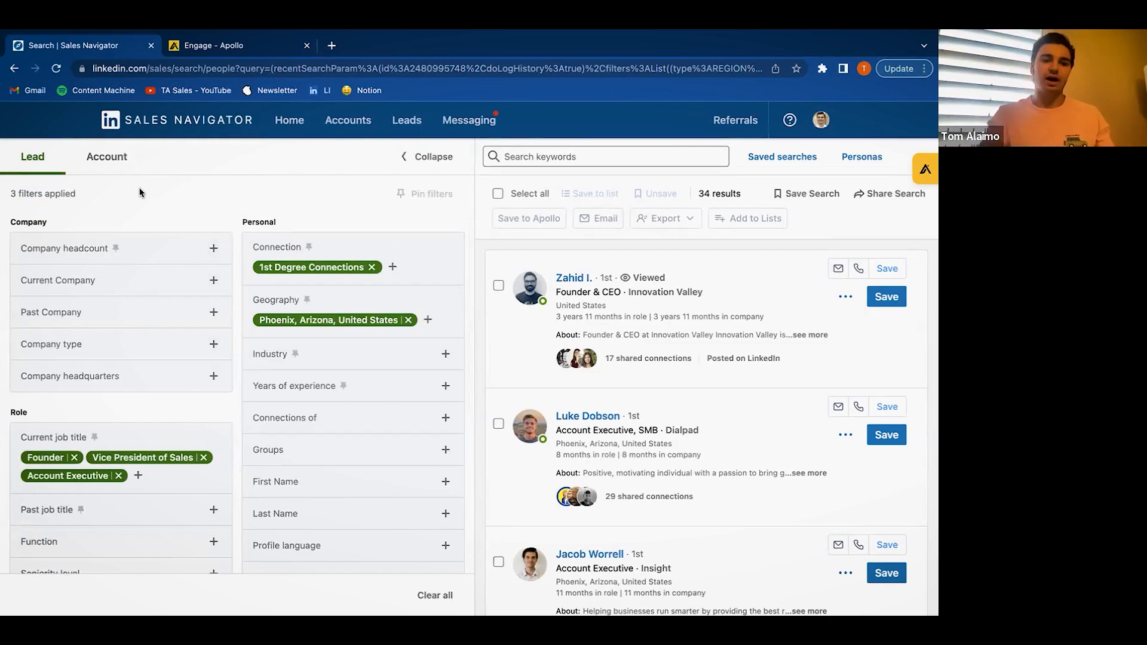
scroll(82, 309, "down", 1)
scroll(82, 310, "down", 4)
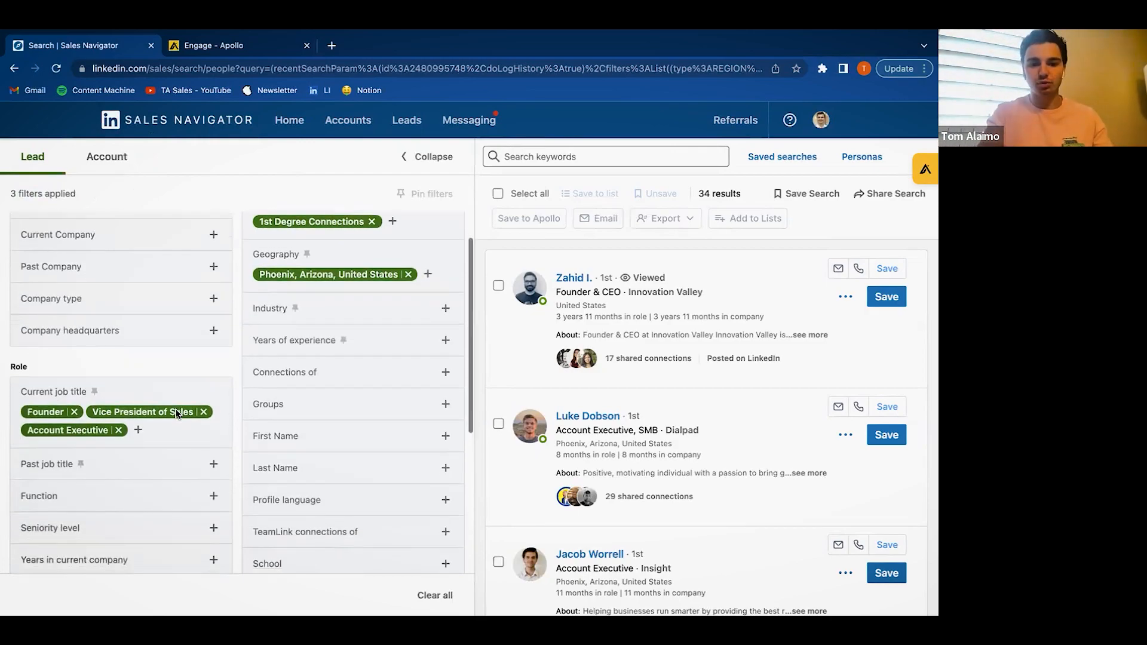
scroll(360, 442, "down", 1)
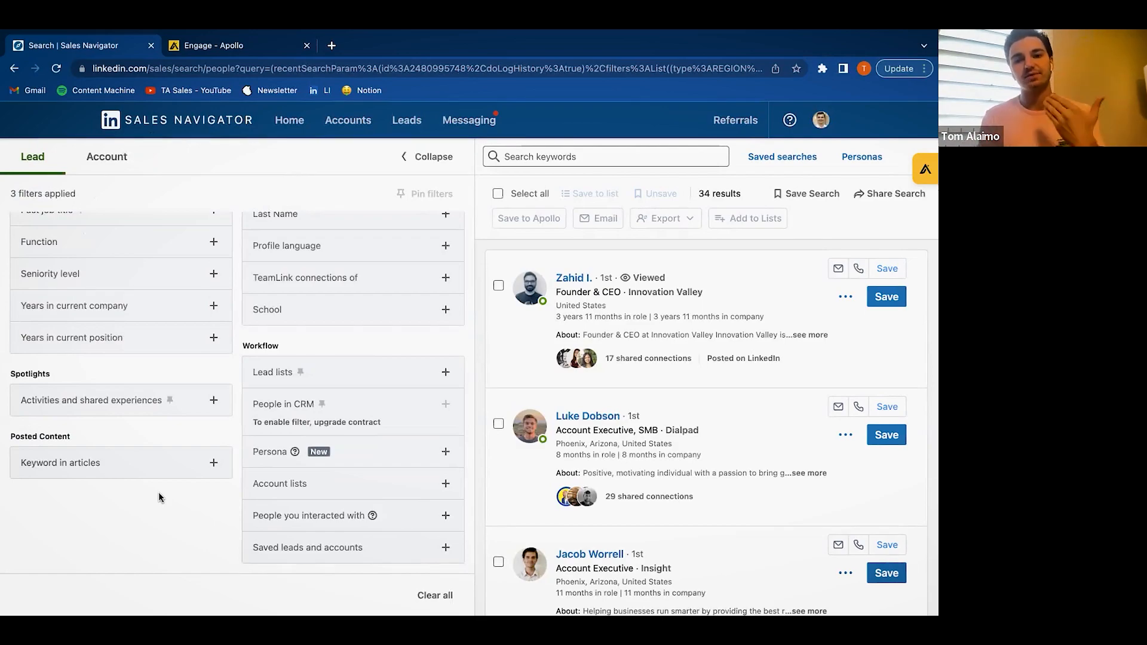
scroll(171, 359, "up", 5)
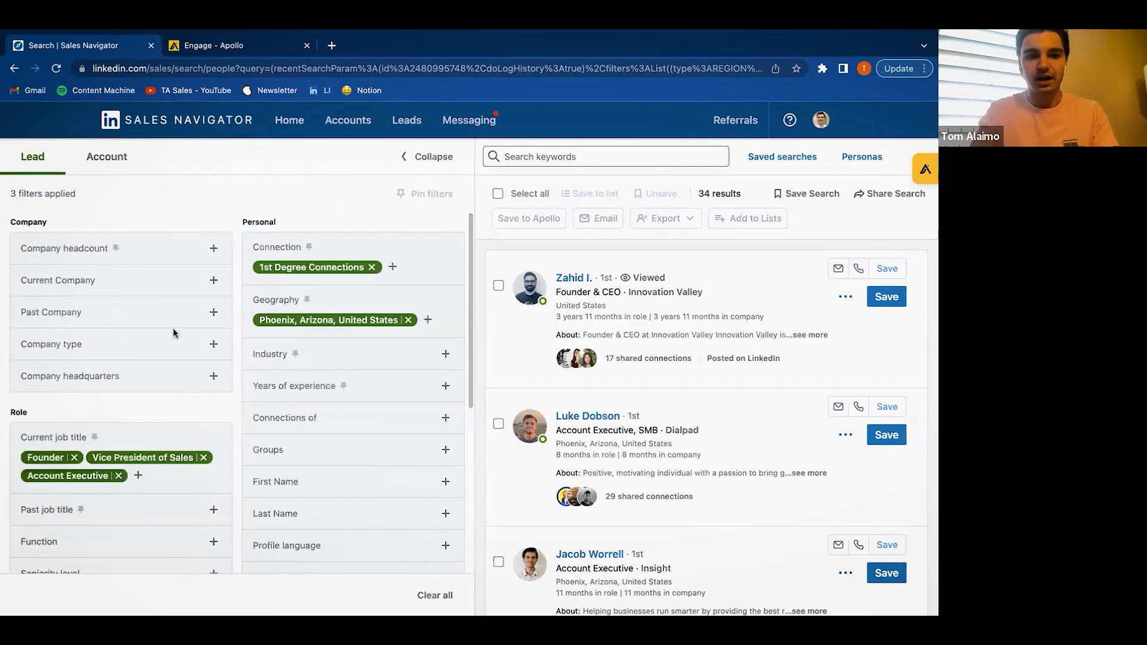
left_click_drag(700, 193, 747, 193)
left_click(736, 192)
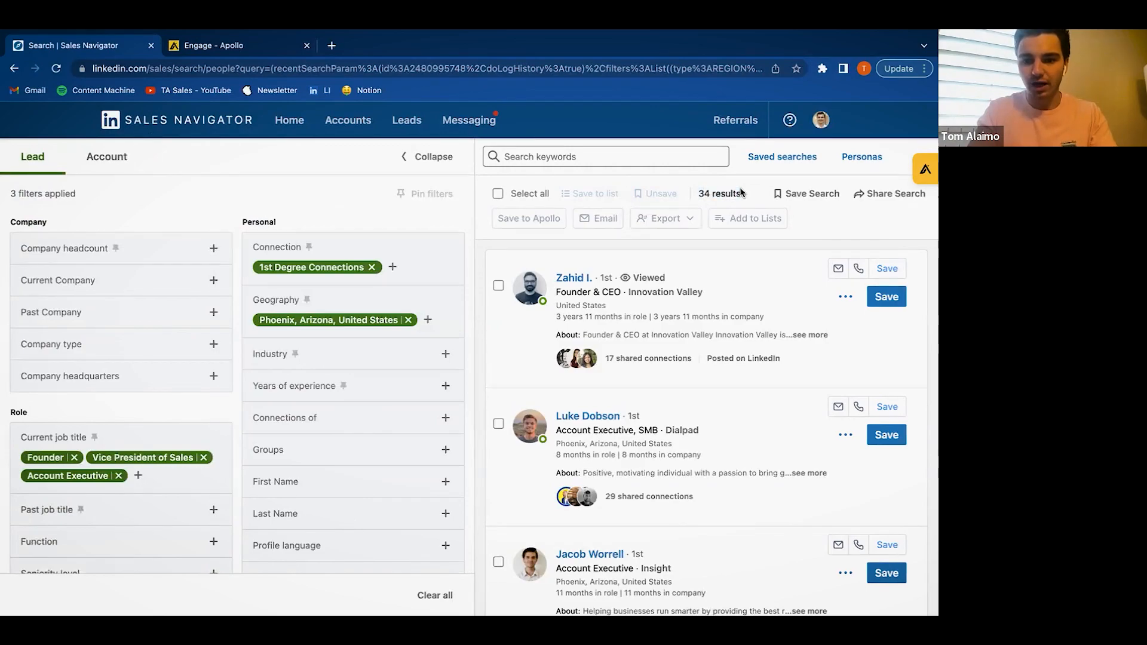
- Open the save dialog for this lead search and close it without saving
left_click(792, 194)
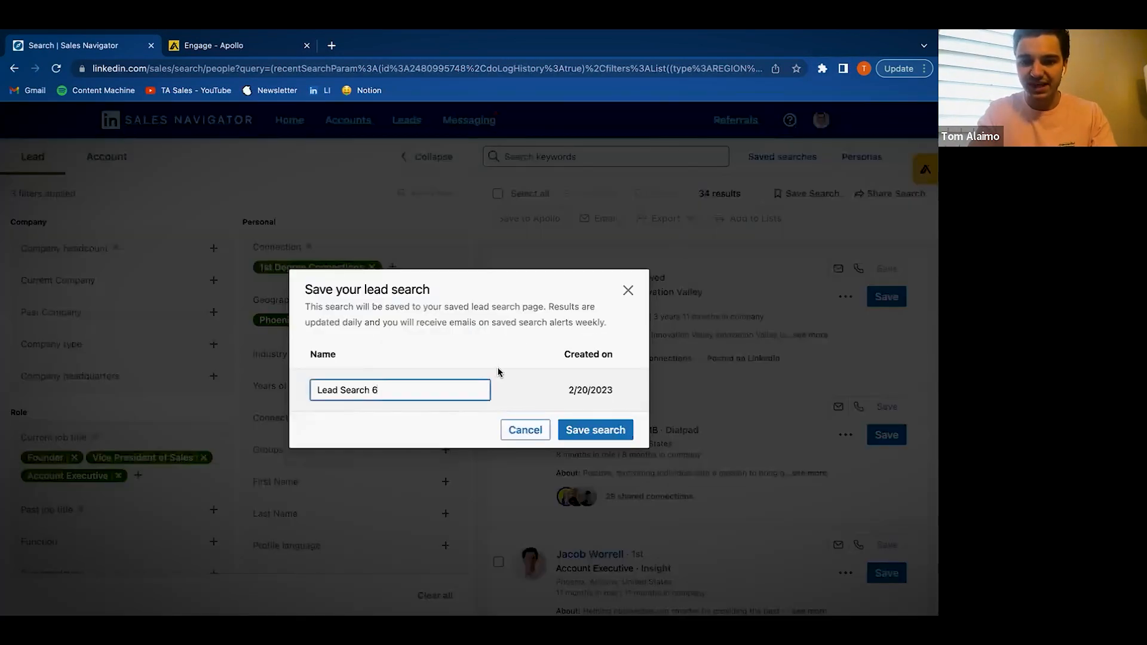
left_click_drag(371, 392, 315, 392)
left_click(315, 391)
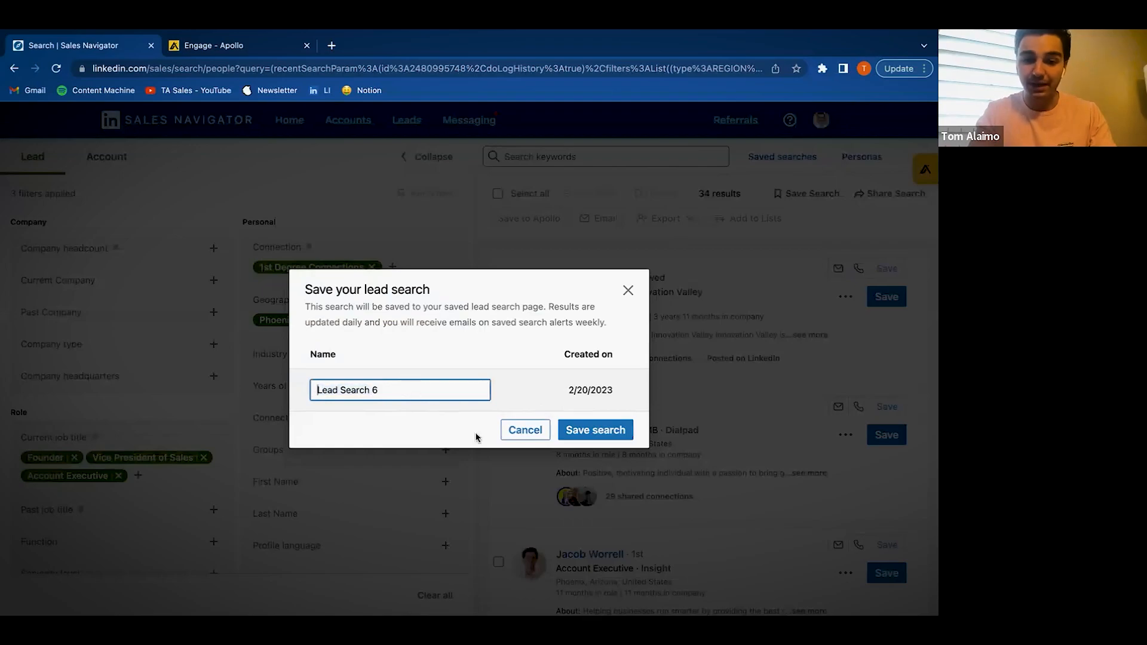
left_click(523, 431)
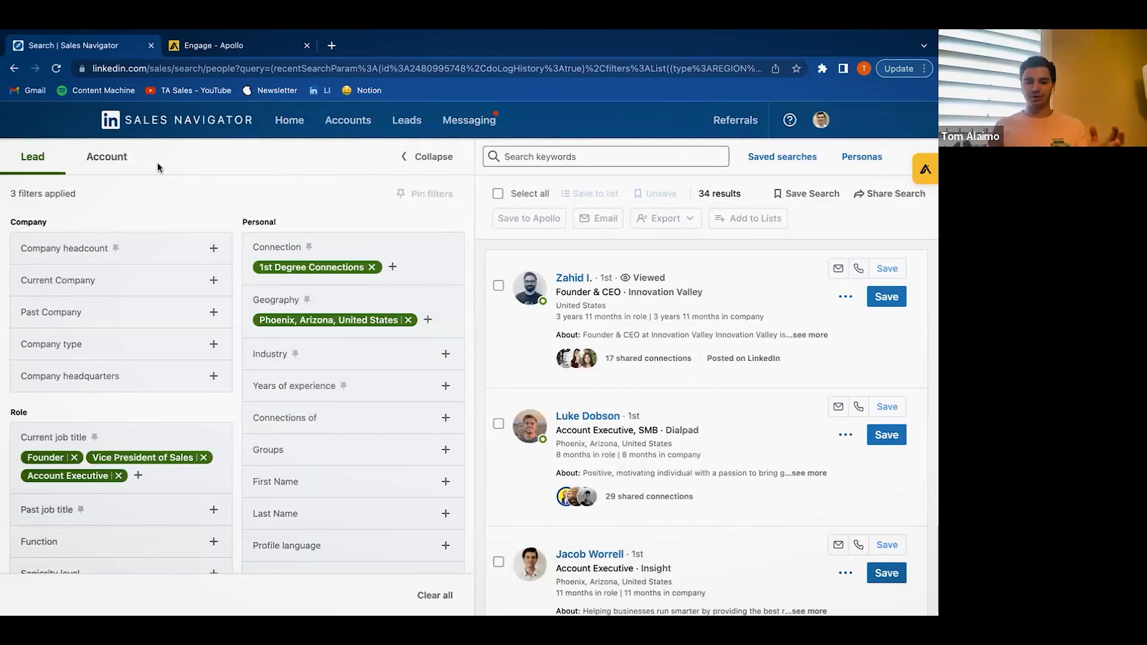
- Switch to Apollo, open the Scottsdale sequence and view the message template of its LinkedIn connection request step
left_click(255, 50)
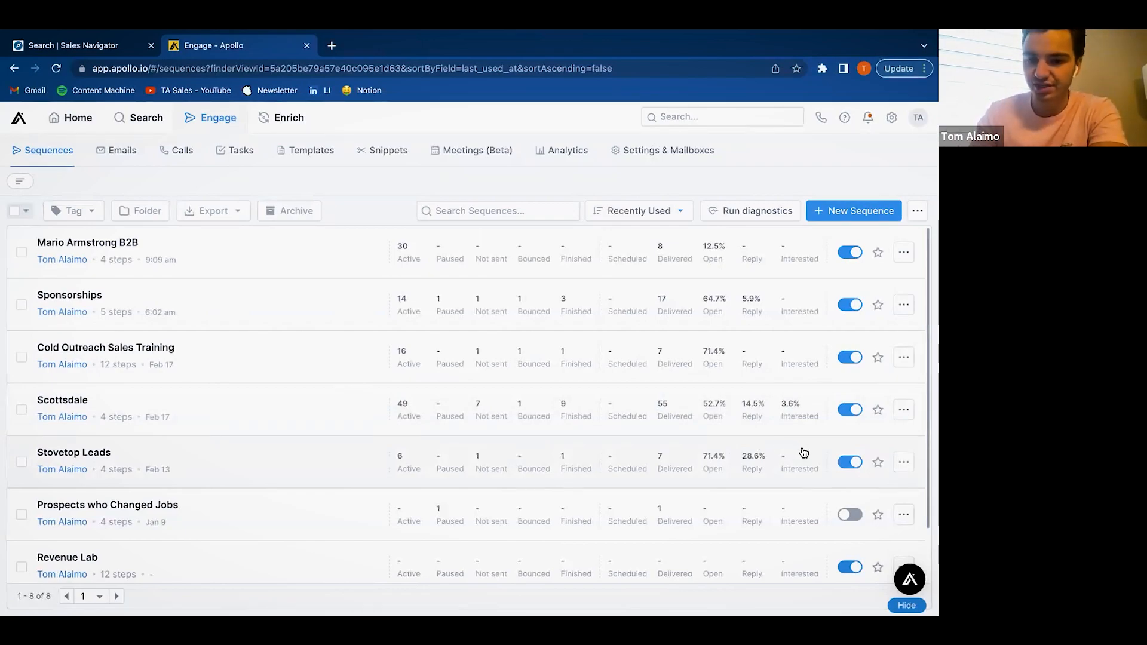
left_click(308, 423)
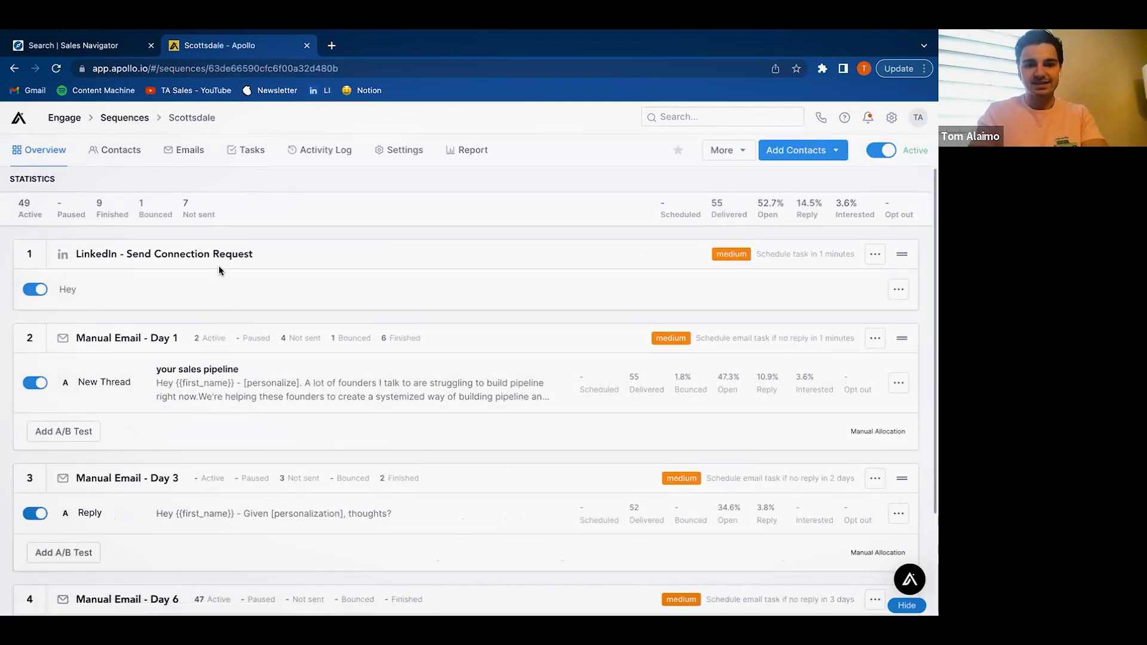
left_click(210, 290)
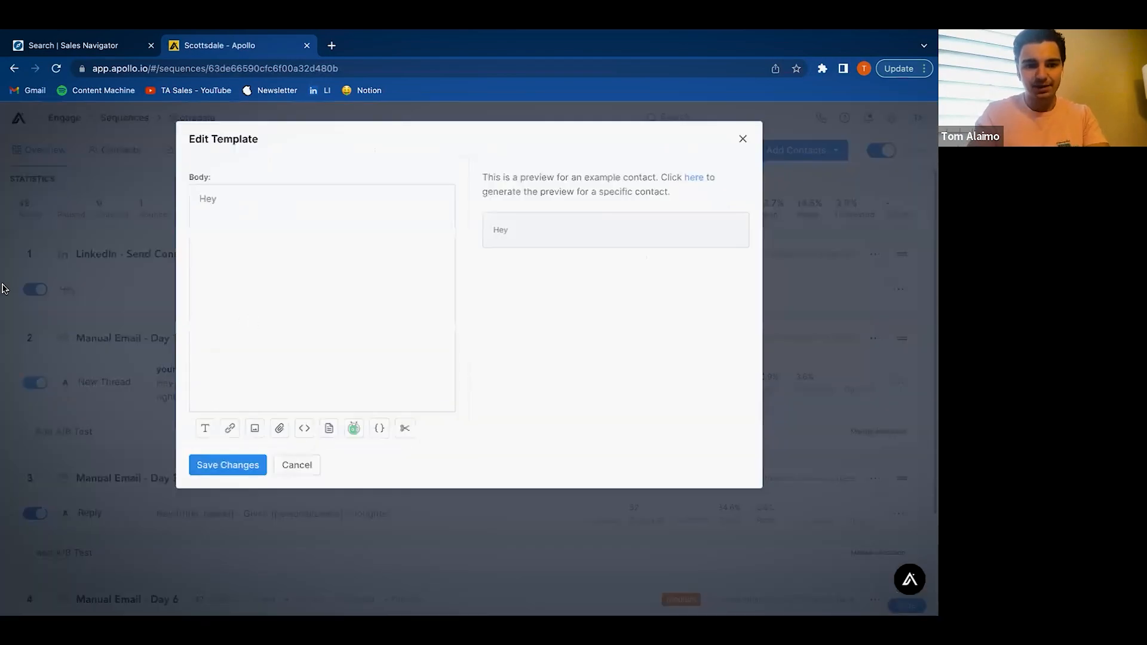
left_click(295, 465)
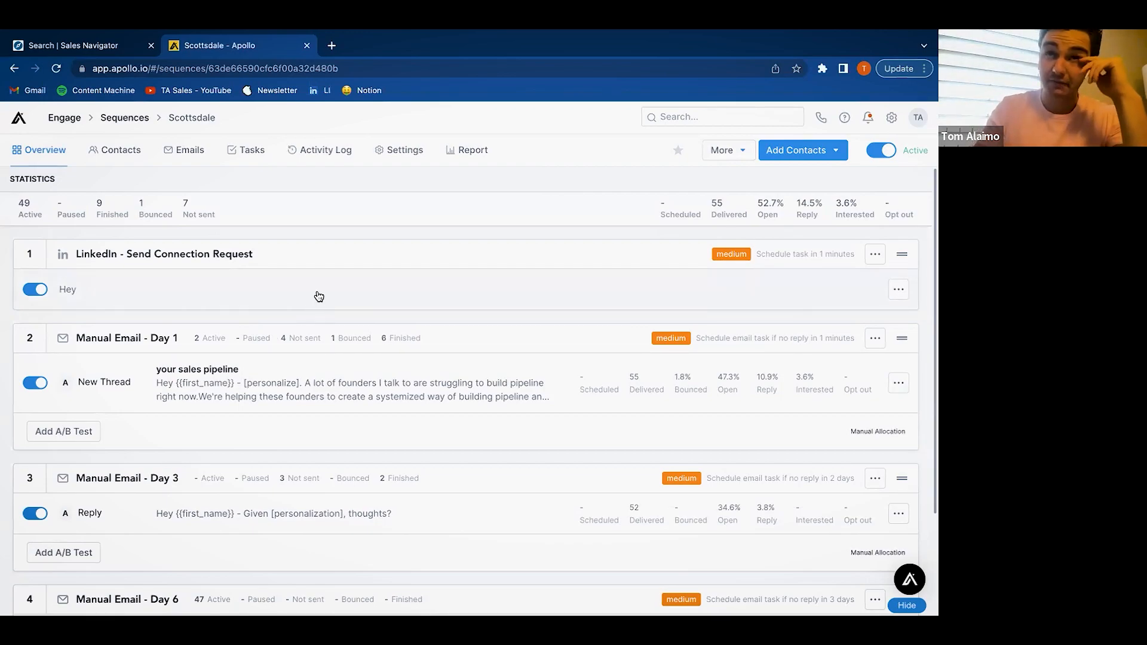
- Open the Manual Email - Day 1 template and read its subject line, greeting and the two paragraphs about founders' pipeline
scroll(318, 296, "down", 1)
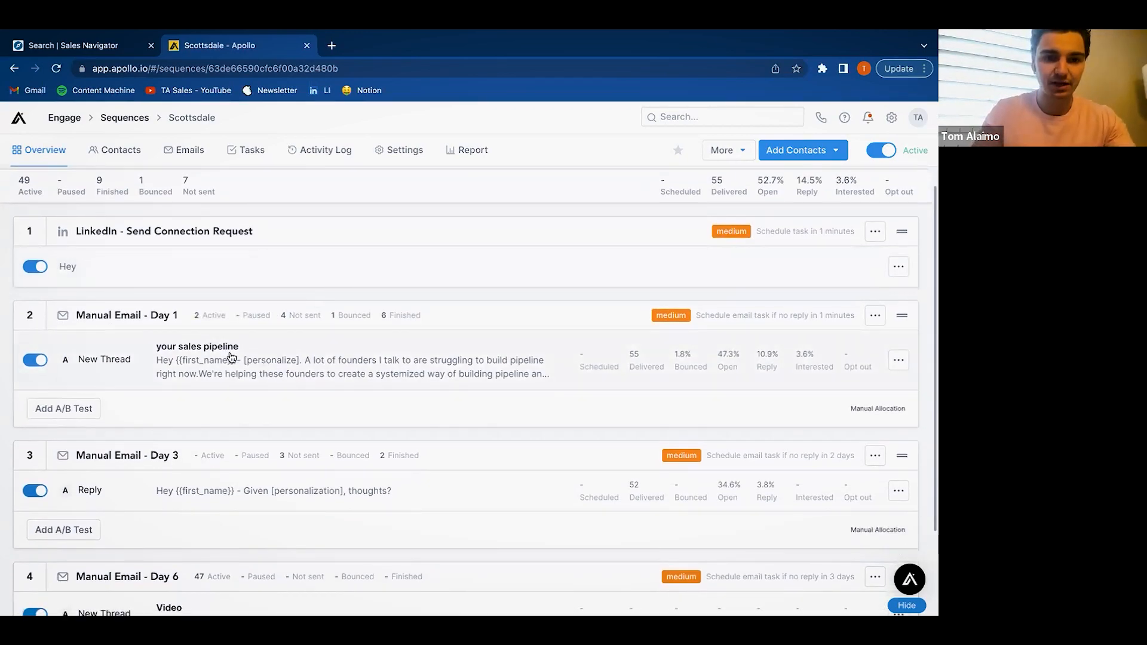
left_click(205, 349)
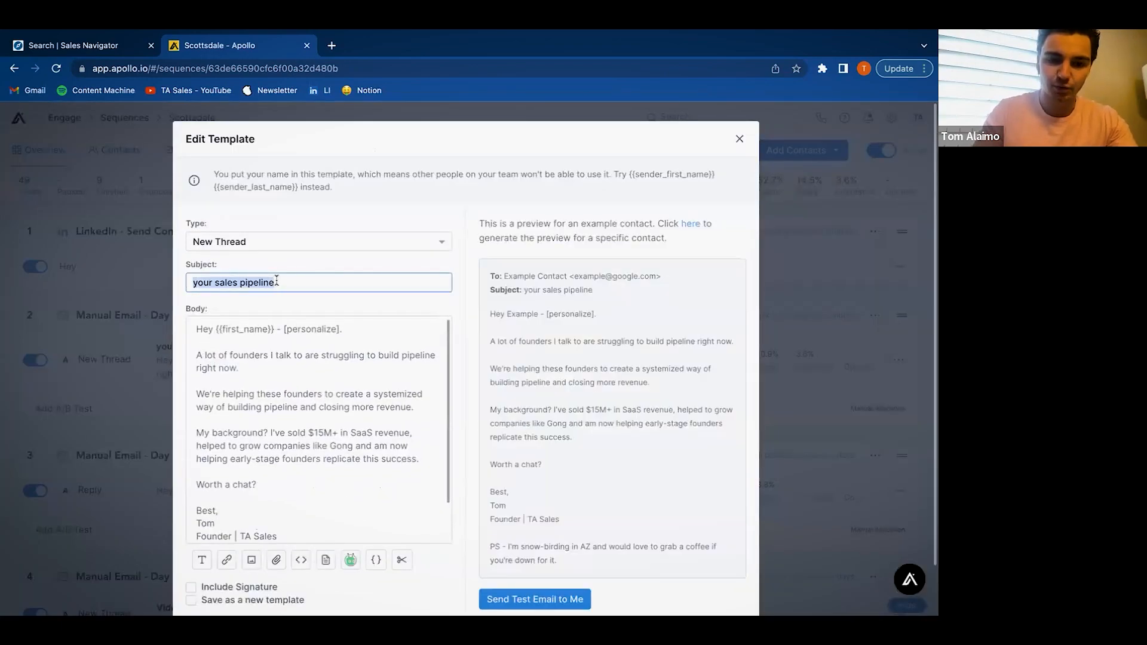
left_click(276, 281)
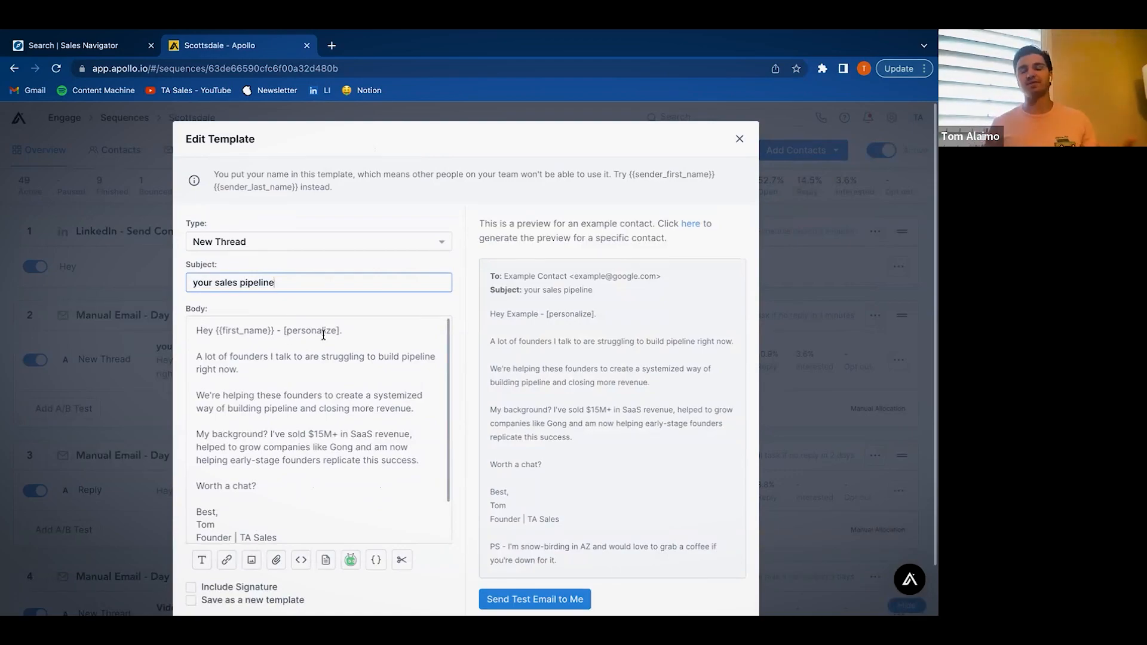
scroll(323, 336, "down", 1)
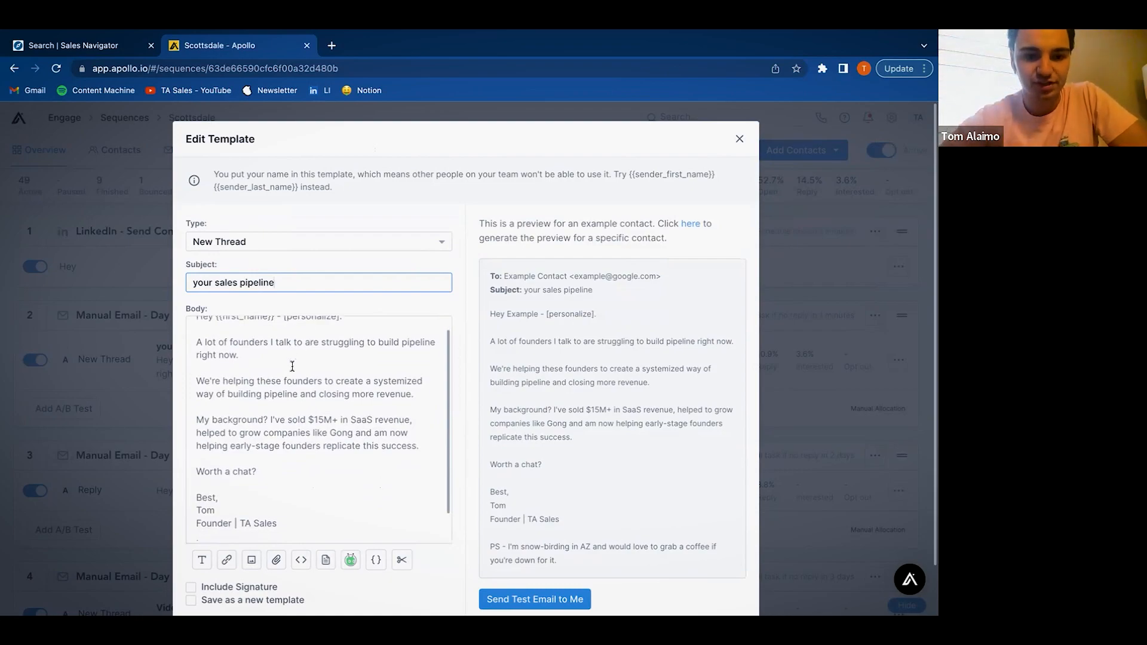
scroll(269, 349, "up", 1)
mouse_move(197, 357)
left_mouse_down()
mouse_move(273, 369)
mouse_move(184, 361)
left_mouse_up()
left_click(216, 362)
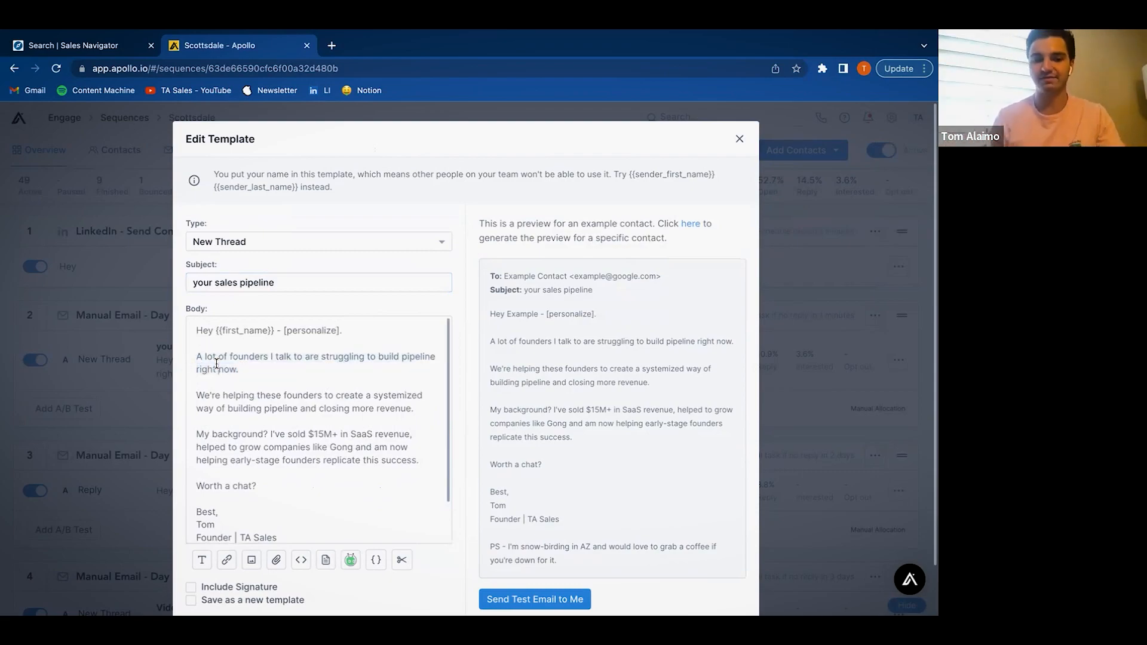
left_click_drag(196, 394, 315, 408)
left_click(315, 408)
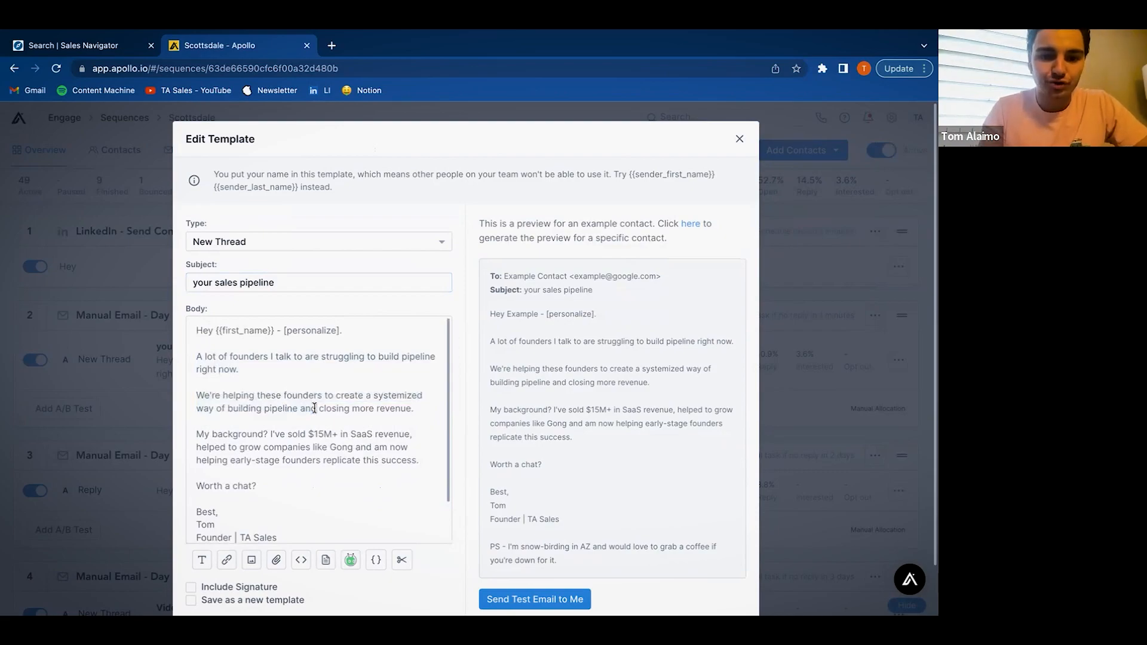
- Read the sender's background paragraph, the closing question, the signature and the PS in the Day 1 email body
scroll(239, 418, "down", 1)
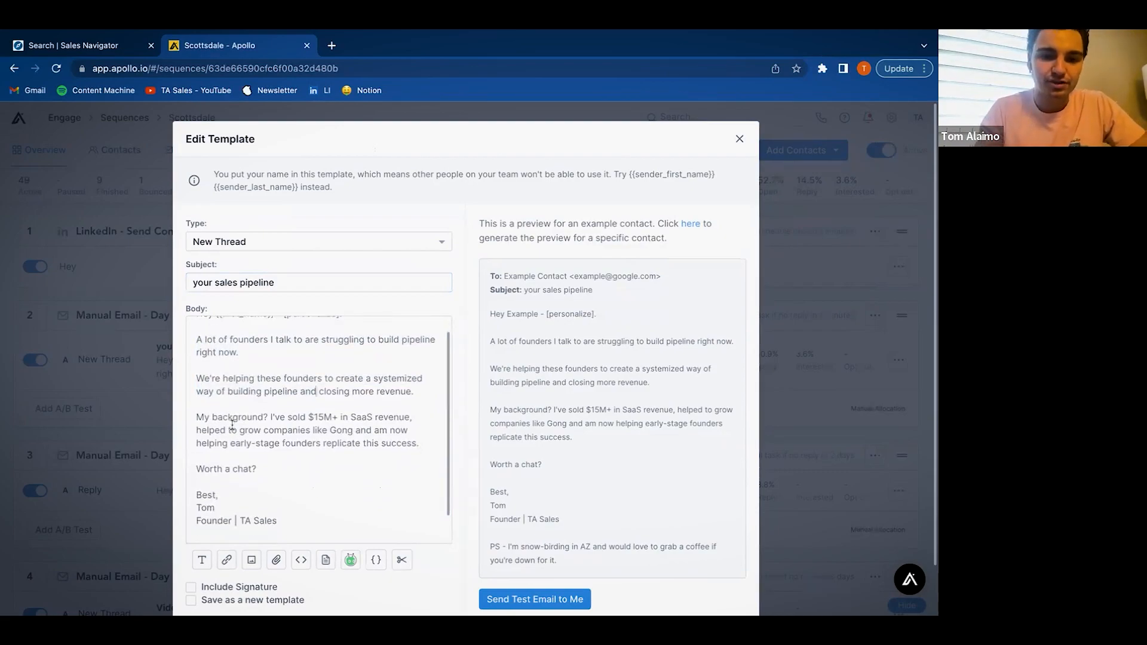
left_click_drag(197, 417, 220, 418)
left_click(425, 443)
left_click(220, 418)
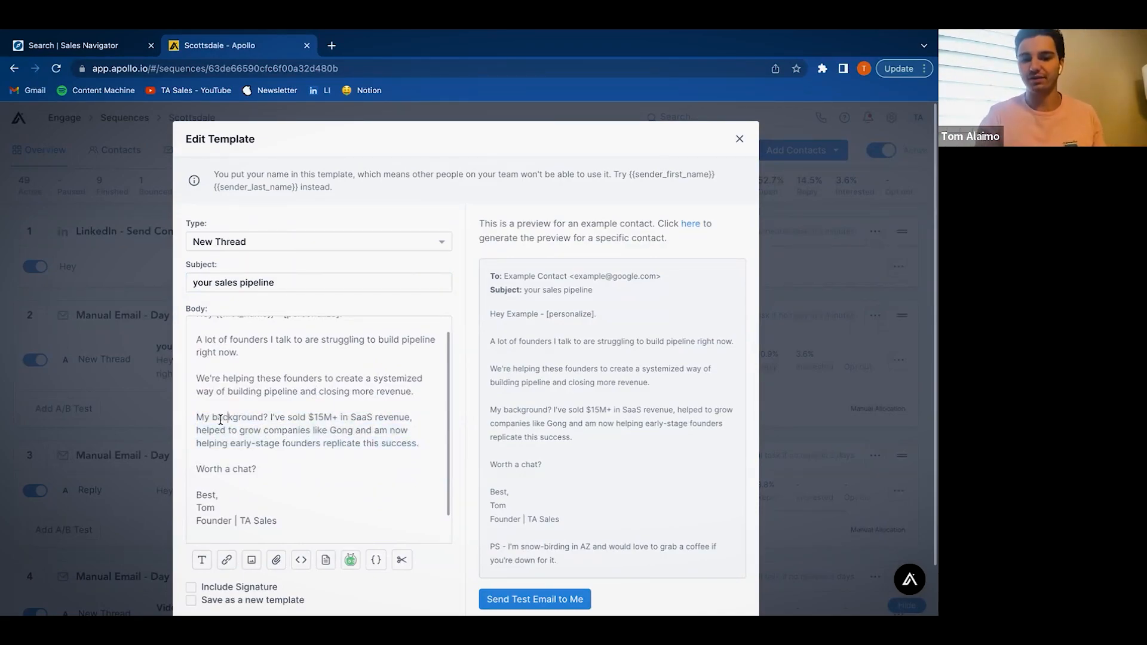
scroll(255, 368, "down", 2)
left_click_drag(196, 438, 267, 437)
left_click(267, 436)
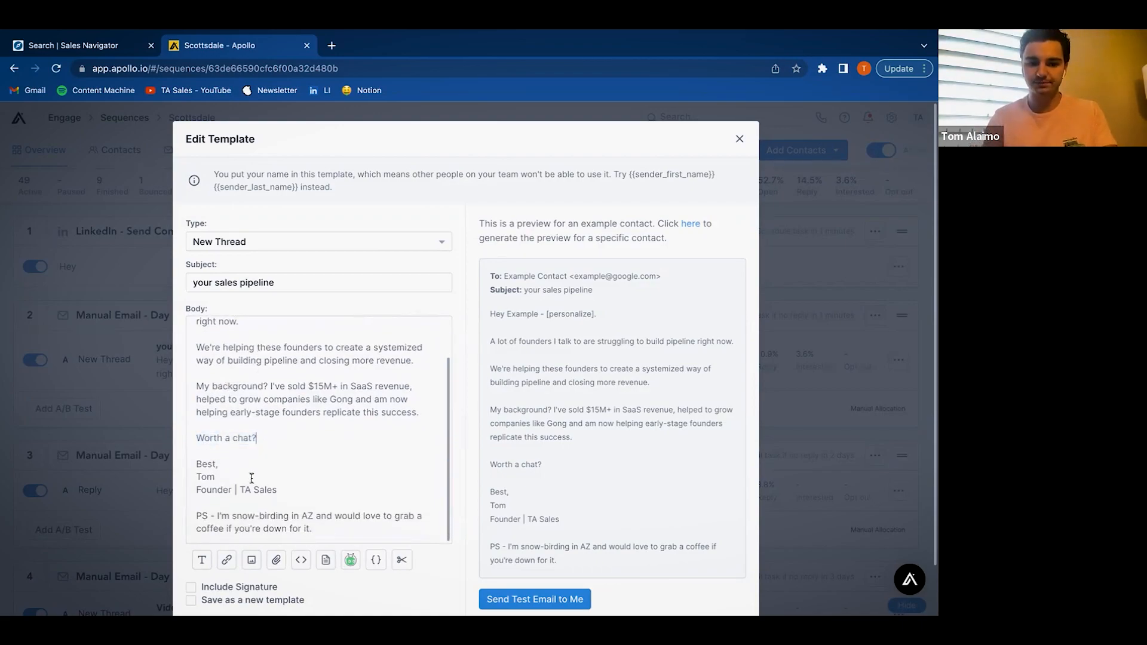
scroll(256, 454, "down", 2)
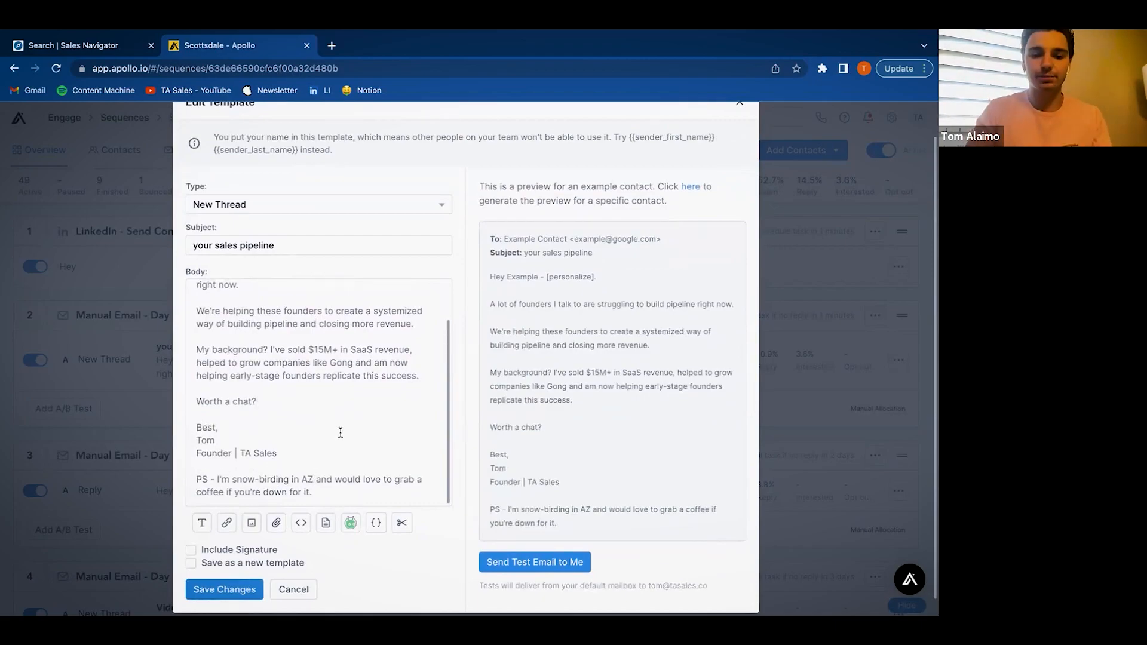
scroll(329, 454, "up", 3)
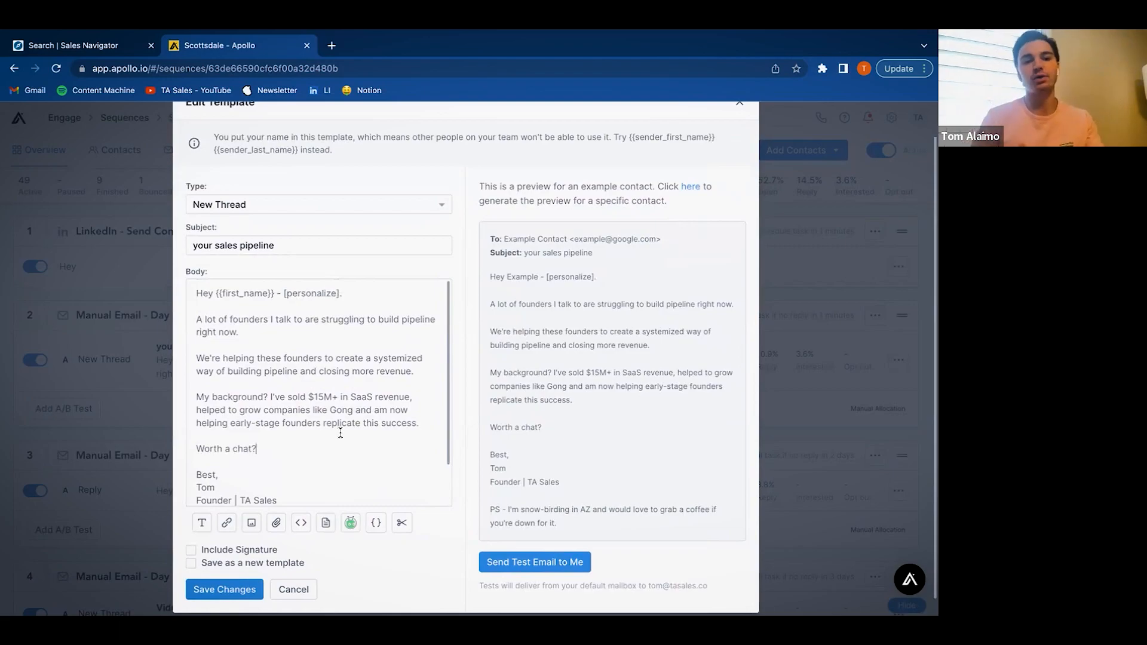
- Go through the Day 1 email once more from subject line to PS, and close the template without saving
left_click(196, 246)
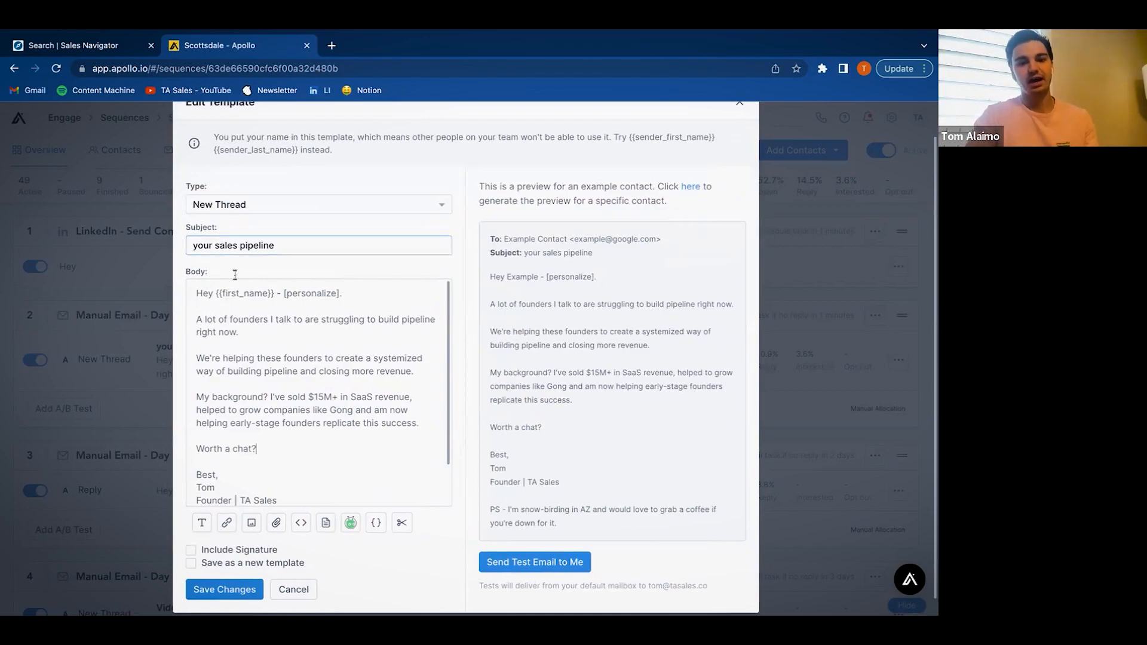
left_click_drag(193, 320, 410, 374)
left_click(264, 327)
left_click(194, 335)
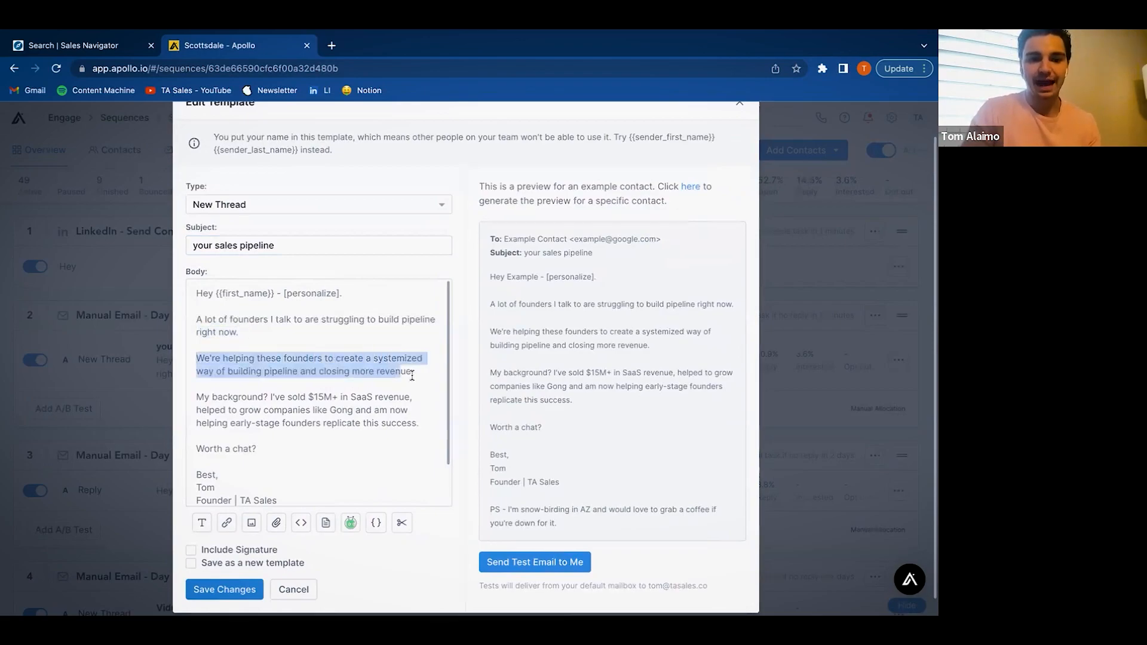
left_click(408, 378)
mouse_move(200, 405)
left_mouse_down()
mouse_move(429, 422)
mouse_move(202, 394)
left_mouse_up()
left_click(202, 396)
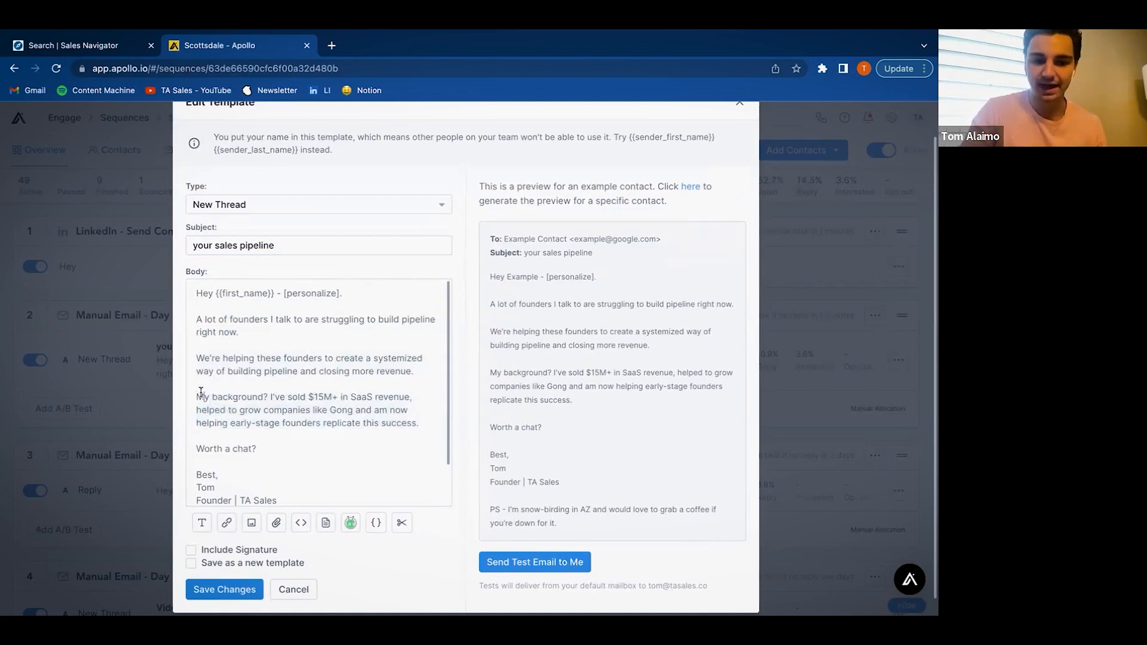
scroll(205, 397, "down", 1)
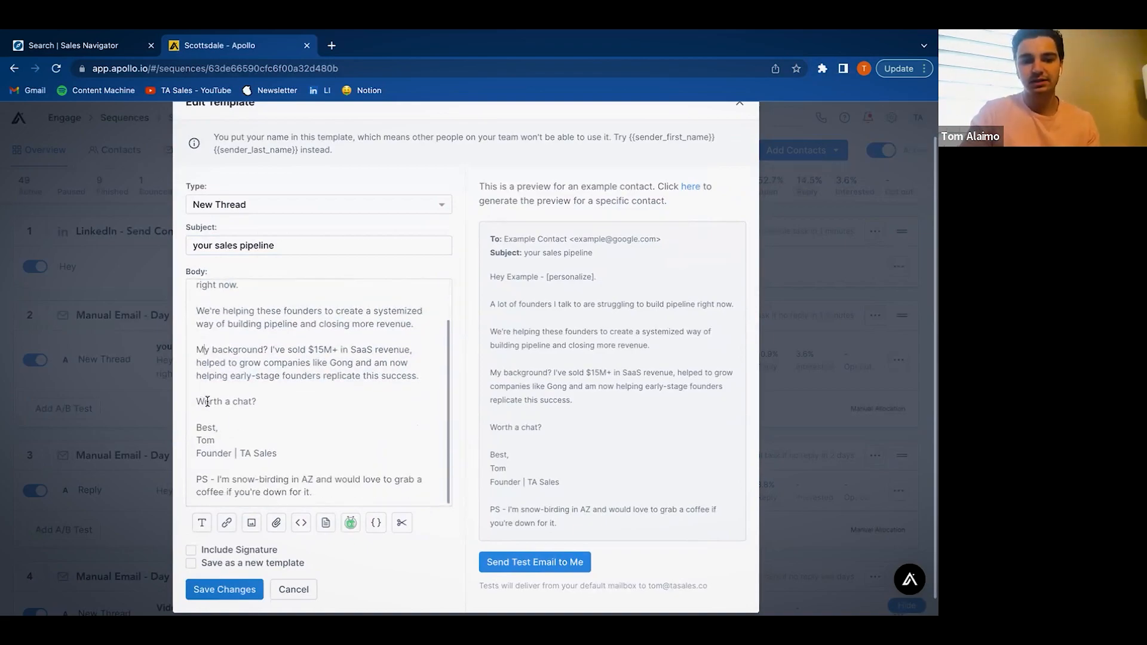
left_click_drag(193, 400, 279, 397)
left_click(279, 397)
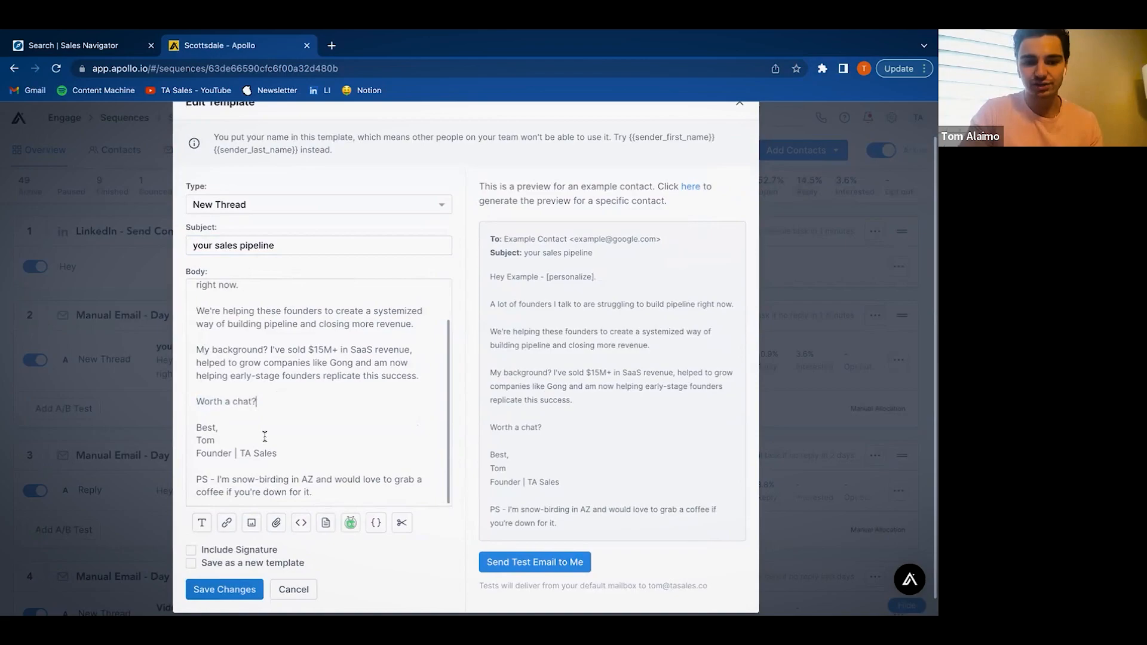
left_click_drag(197, 480, 367, 494)
left_click(367, 495)
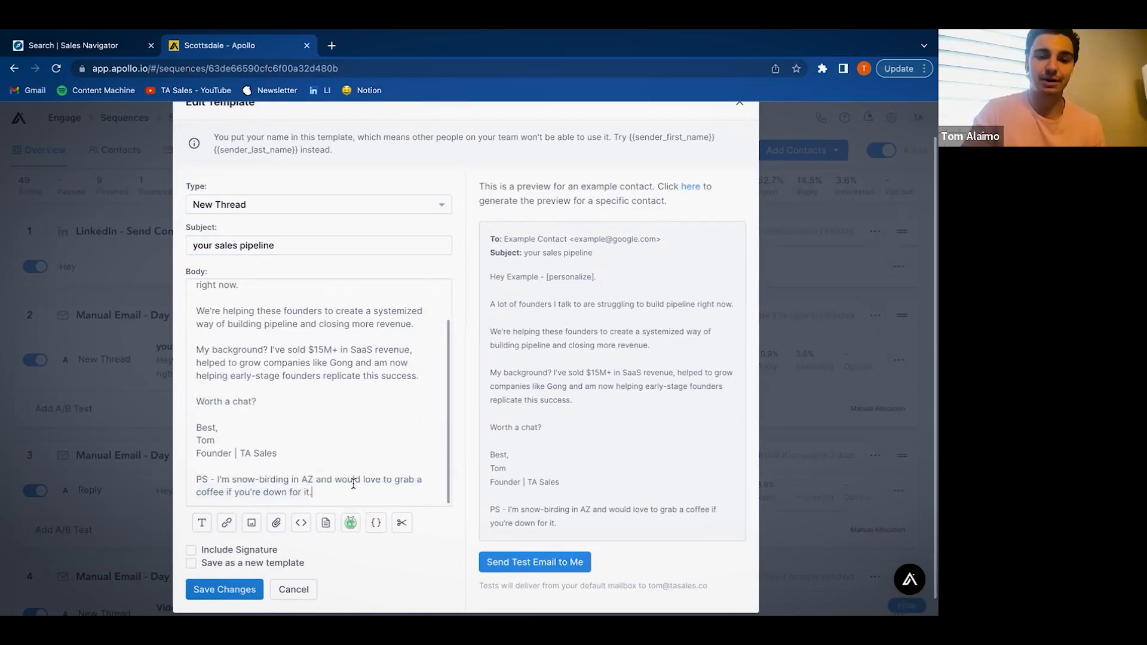
left_click(293, 589)
- Open the Manual Email - Day 3 reply template, read its follow-up message and close it without saving
scroll(307, 428, "down", 2)
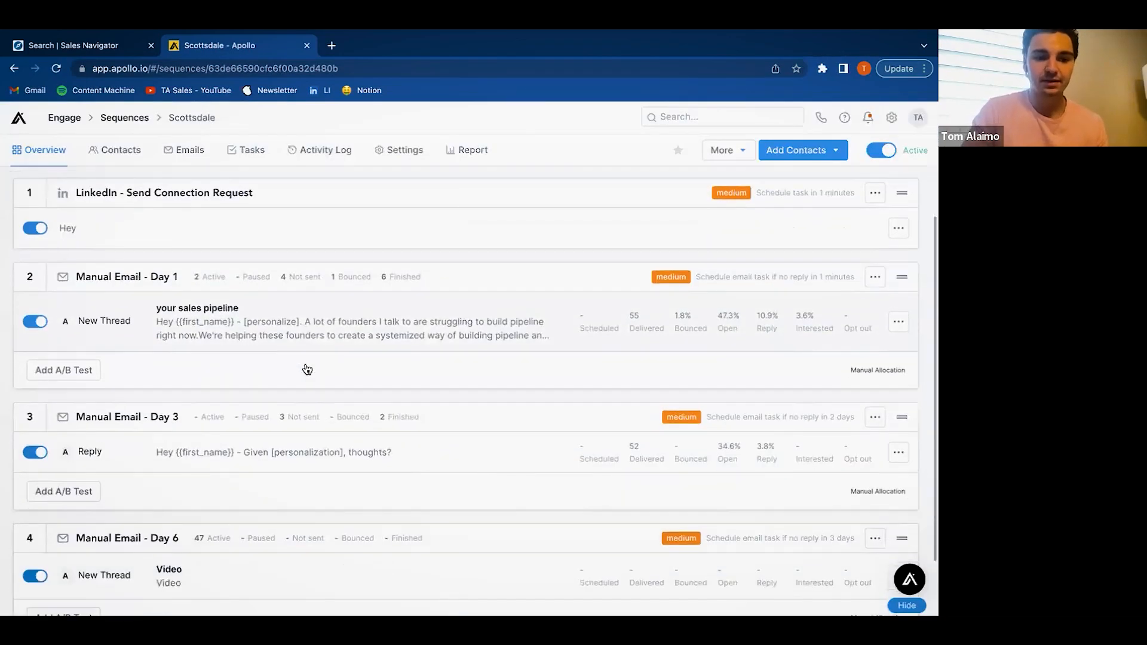
left_click(275, 424)
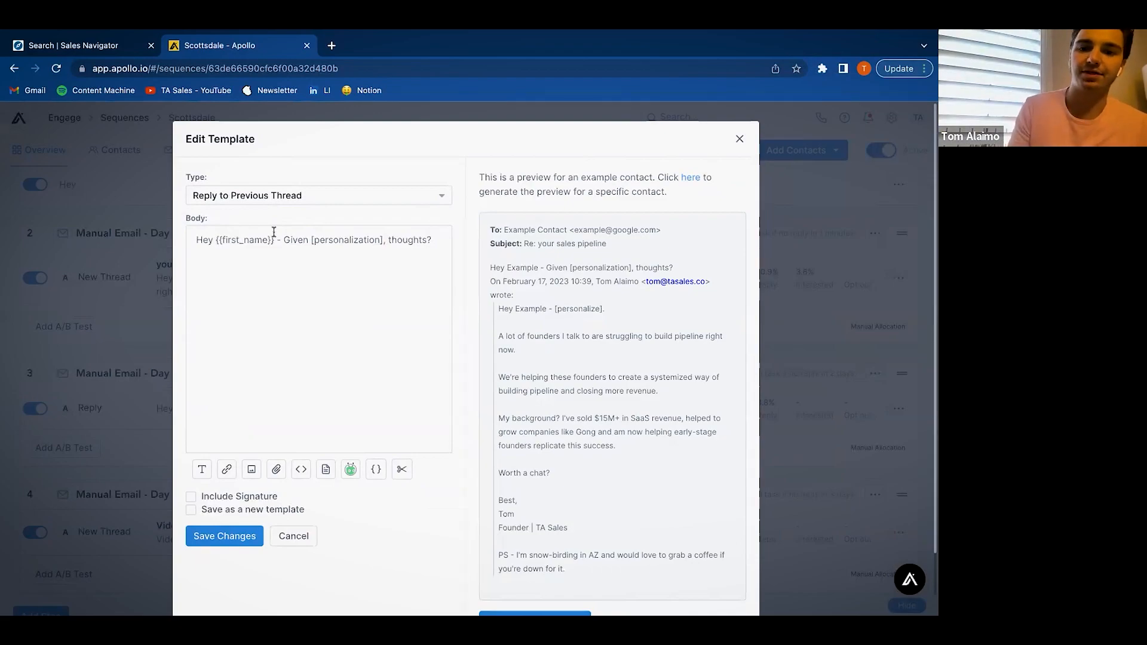
left_click(294, 536)
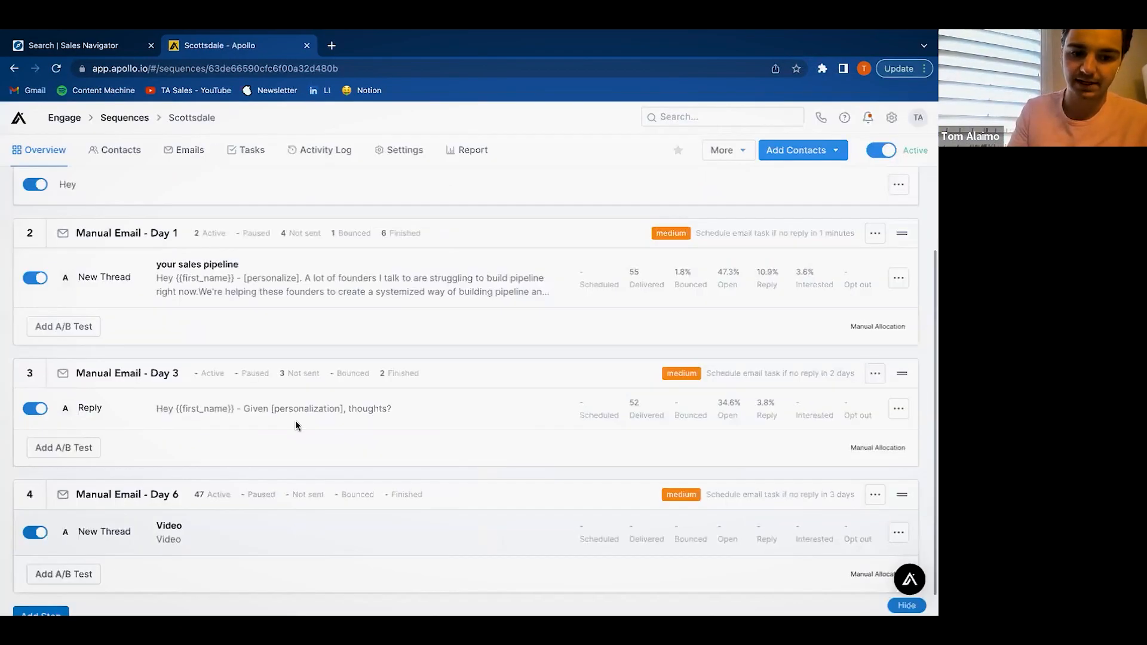
- Open the Manual Email - Day 6 video template, view its subject and body, and close it without saving
scroll(257, 454, "down", 1)
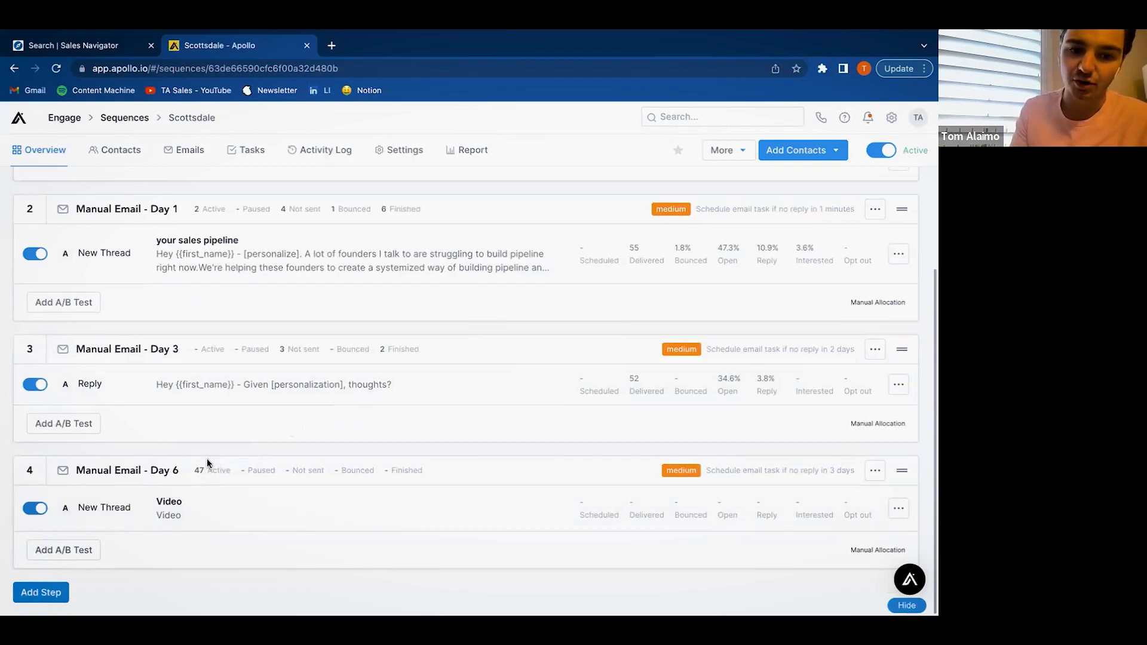
scroll(247, 233, "up", 2)
scroll(112, 477, "down", 2)
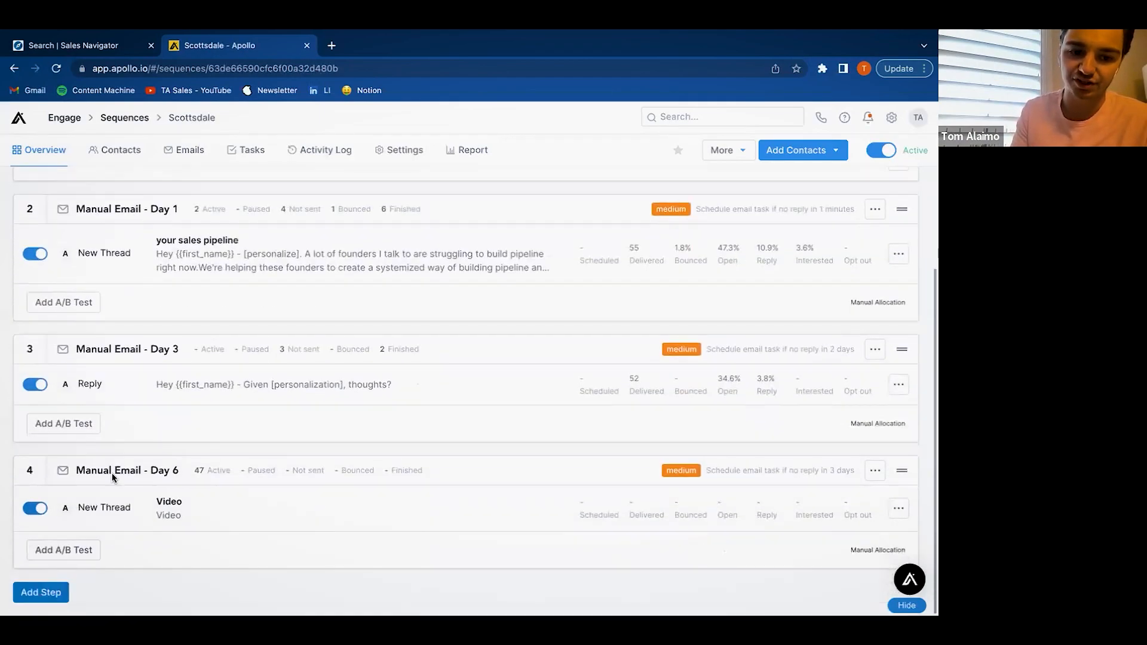
left_click(169, 508)
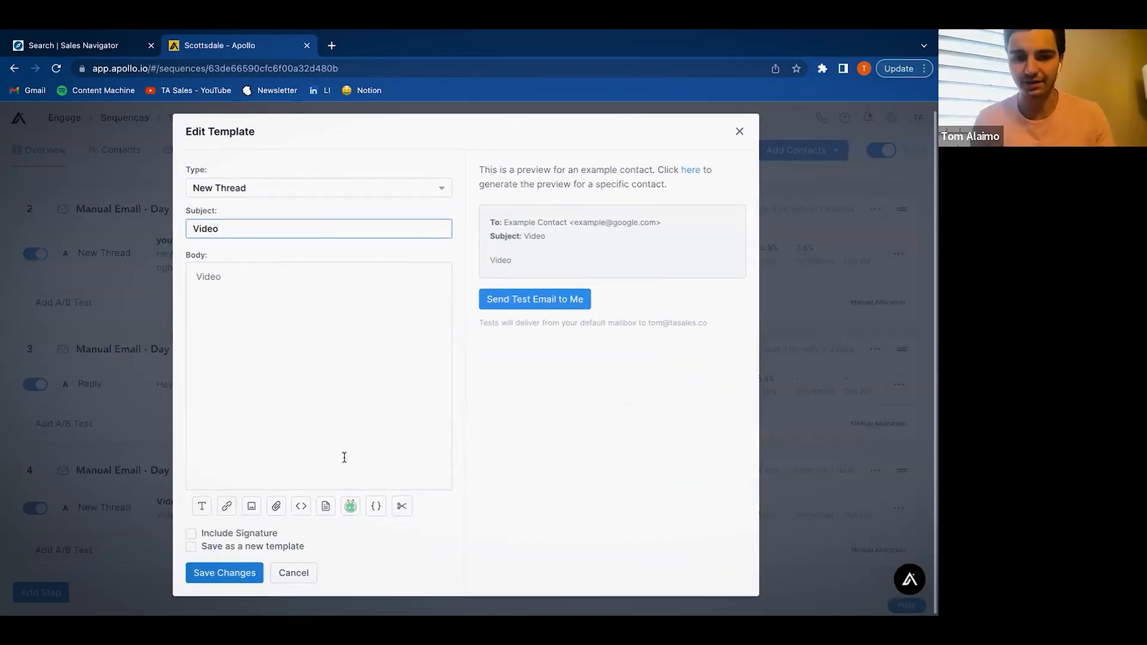
left_click(294, 572)
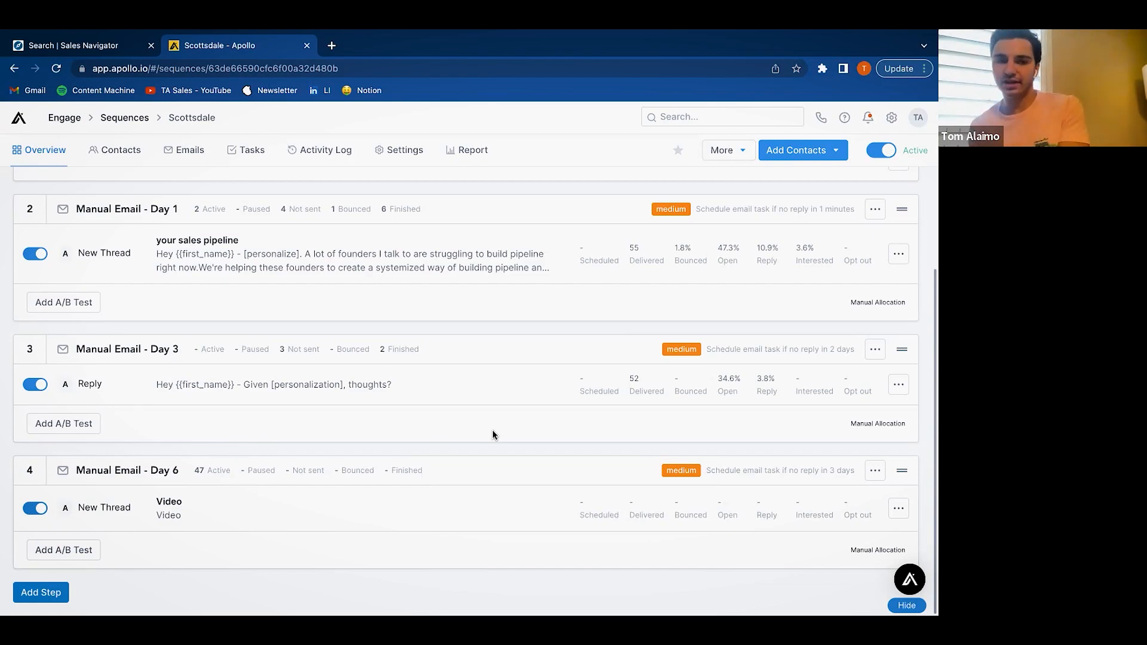
- Review all four steps of the Scottsdale sequence, from the LinkedIn connection request to the Day 6 email, with their statistics
scroll(492, 429, "up", 2)
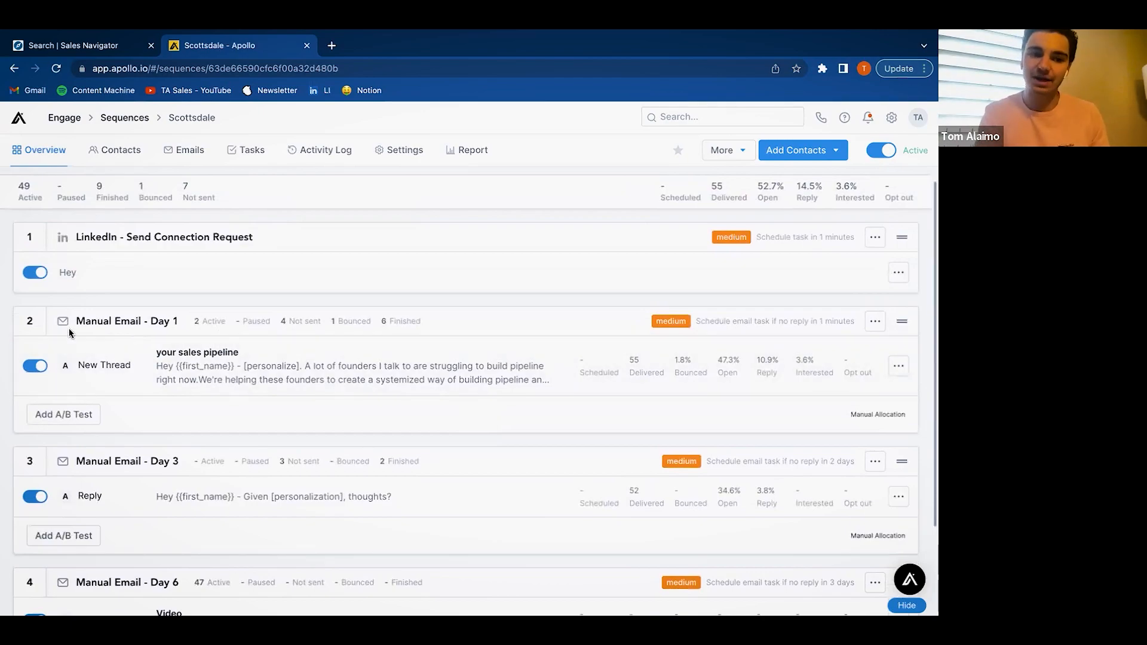
scroll(70, 334, "down", 2)
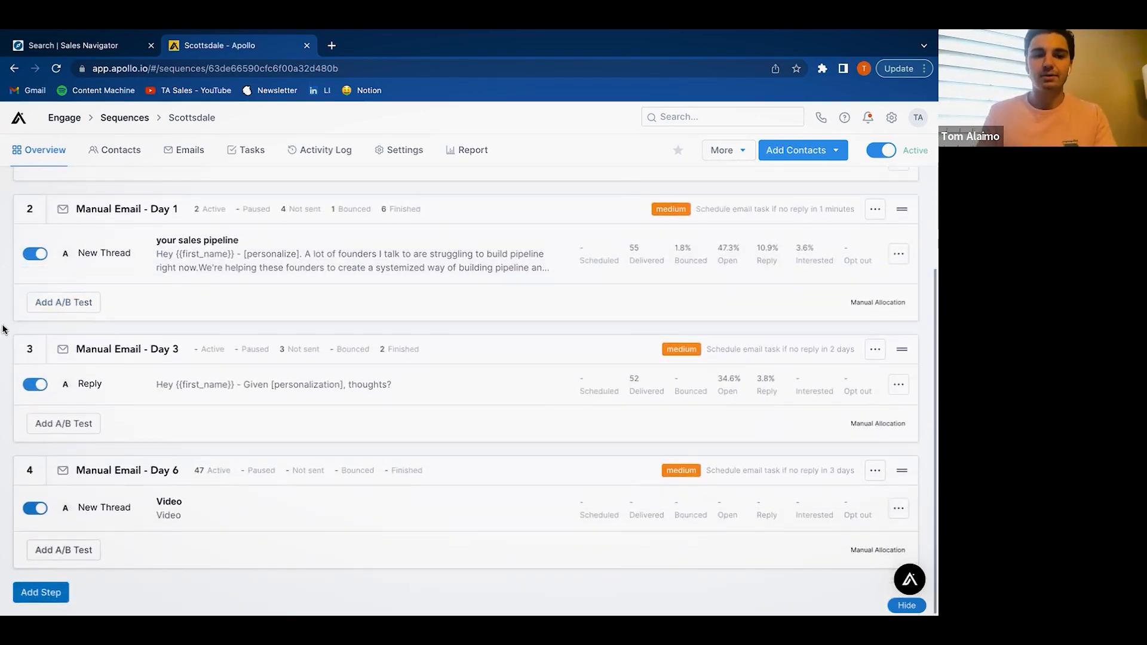
scroll(3, 329, "up", 2)
scroll(3, 329, "down", 2)
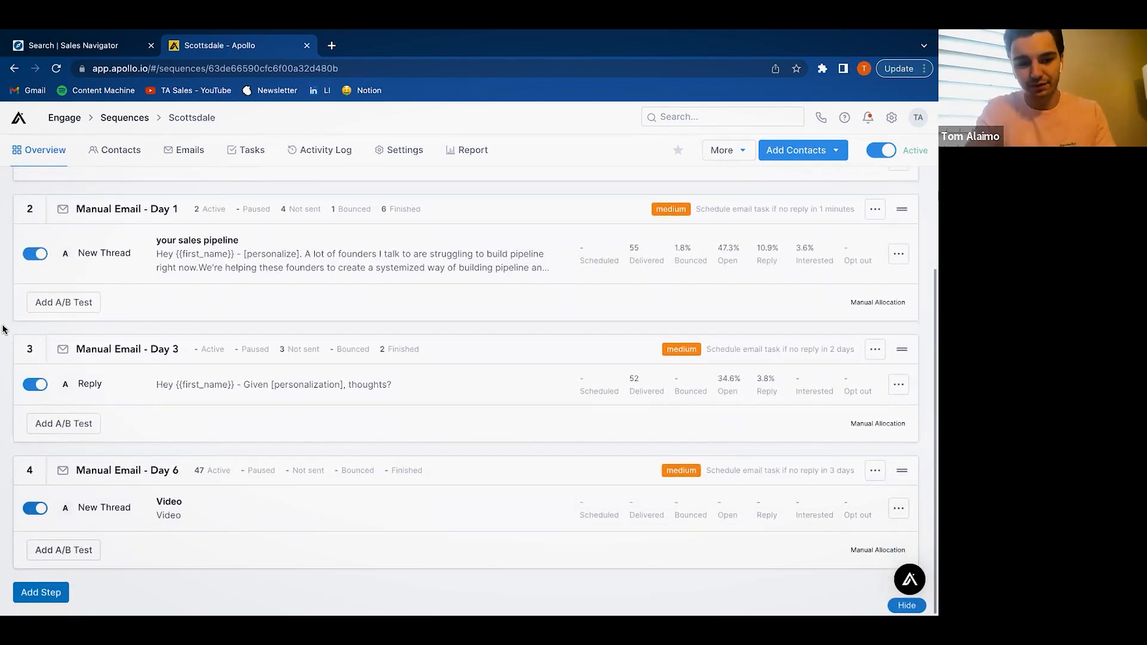
scroll(3, 283, "up", 1)
scroll(3, 283, "down", 1)
scroll(3, 235, "up", 1)
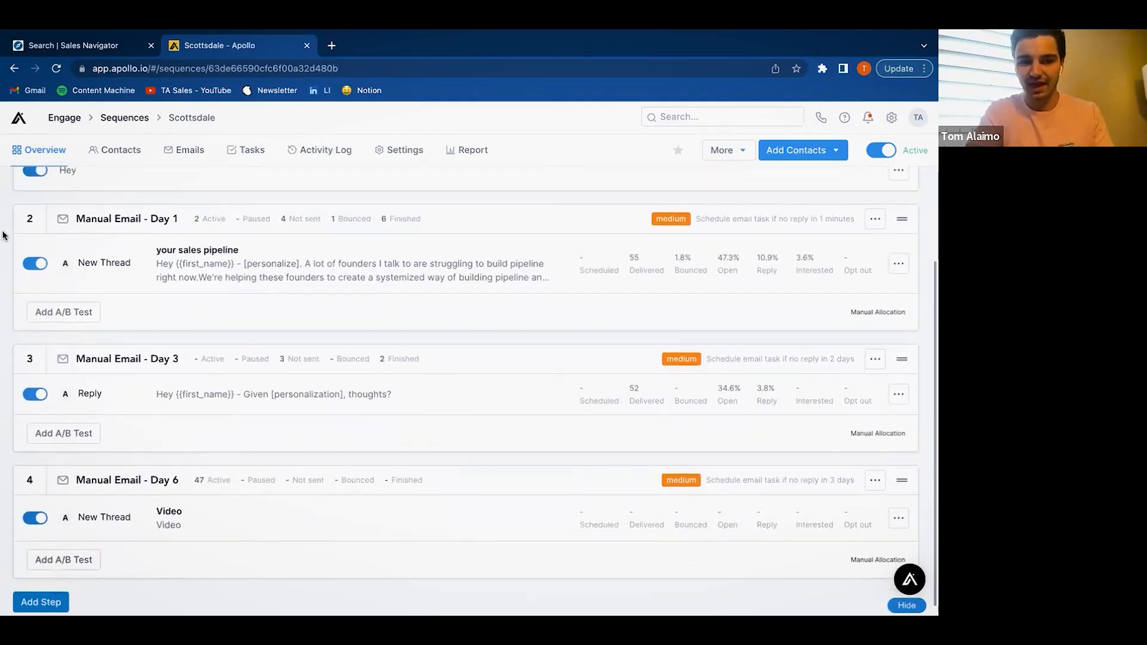
scroll(3, 235, "up", 2)
scroll(3, 235, "down", 3)
scroll(3, 245, "up", 3)
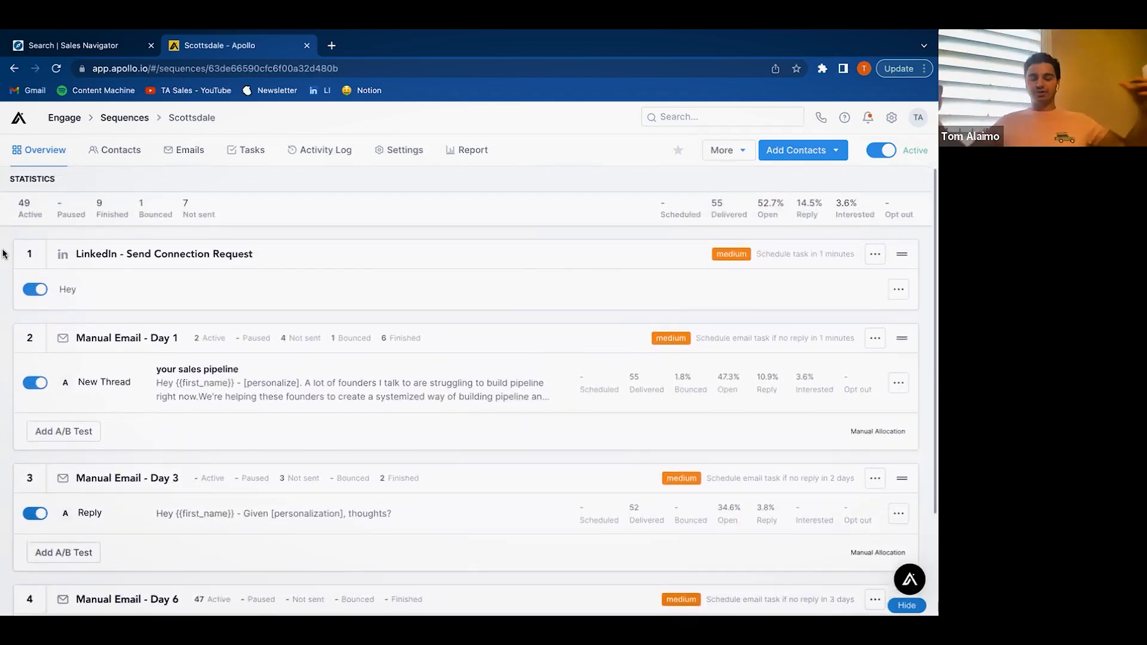